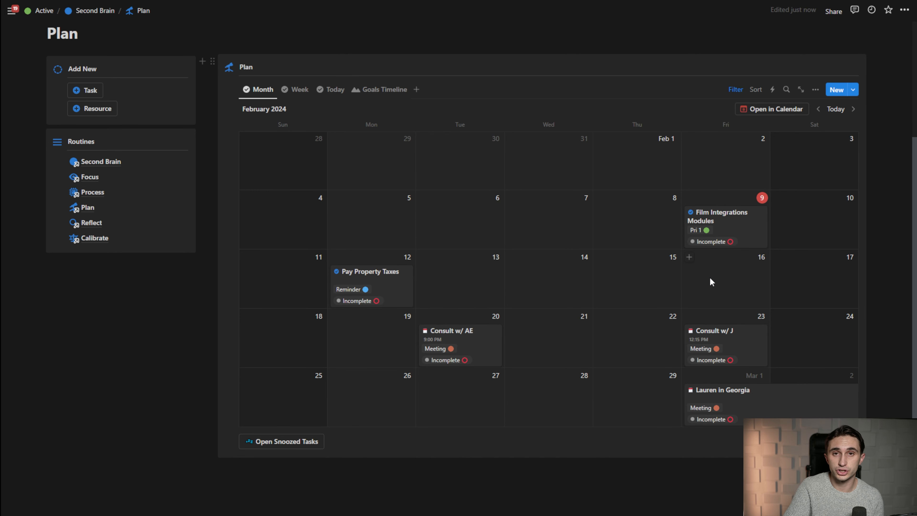
# Write two note lines, "1.) Name" and "2.) Date", in the empty area below the Plan calendar.
pyautogui.scroll(3, 533, 333)
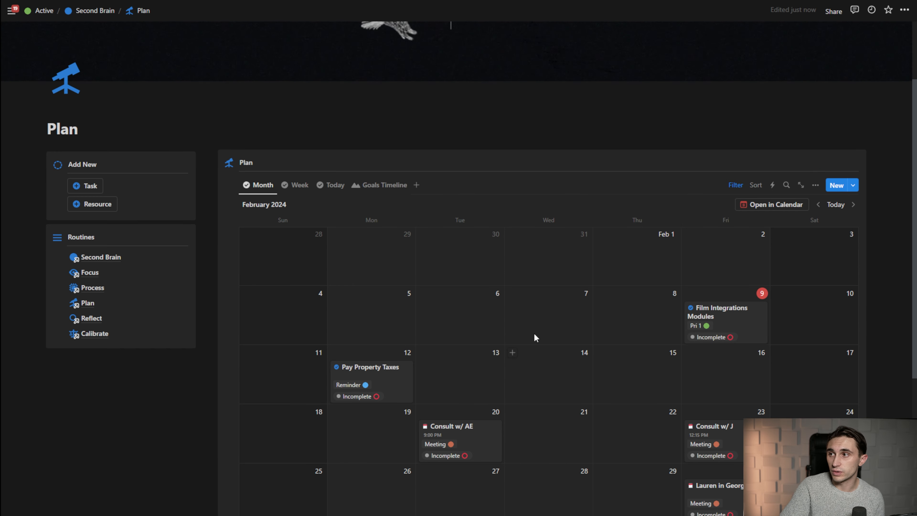
pyautogui.scroll(3, 533, 332)
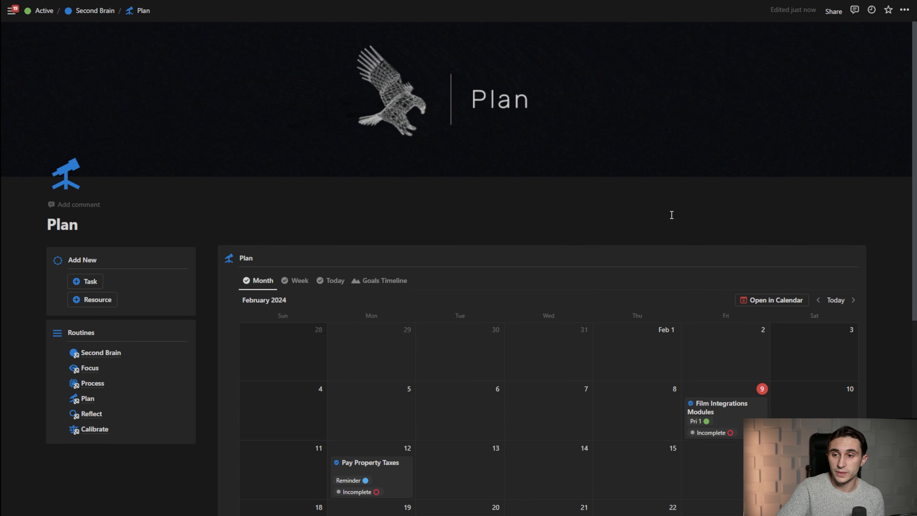
pyautogui.scroll(-1, 560, 177)
pyautogui.scroll(-2, 560, 173)
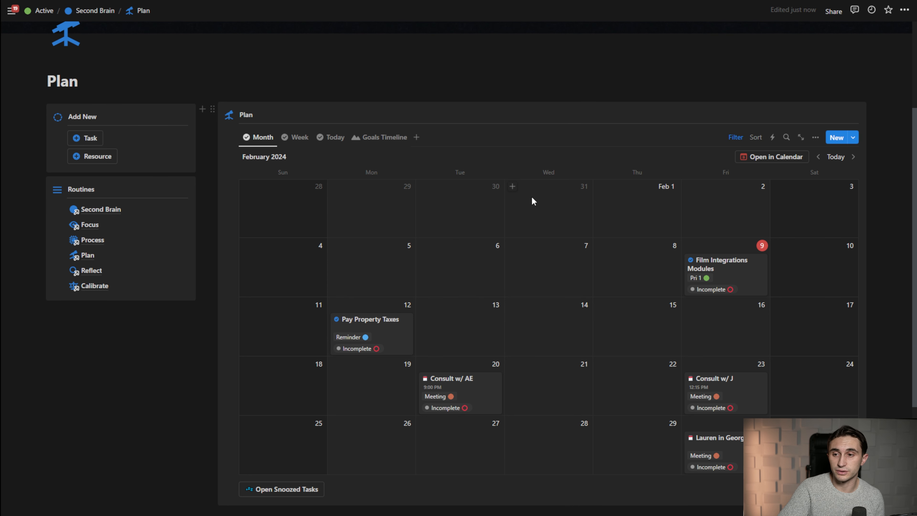
pyautogui.scroll(-4, 470, 366)
pyautogui.click(473, 367)
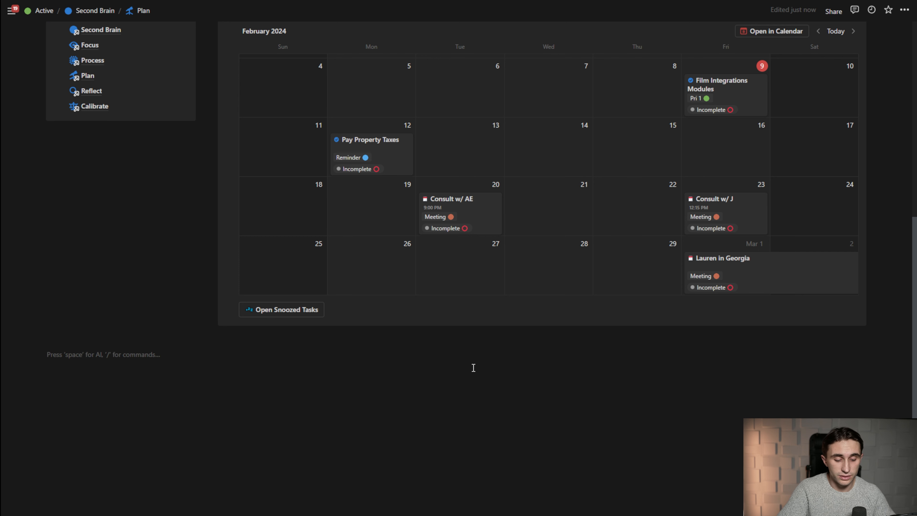
pyautogui.write('1.)')
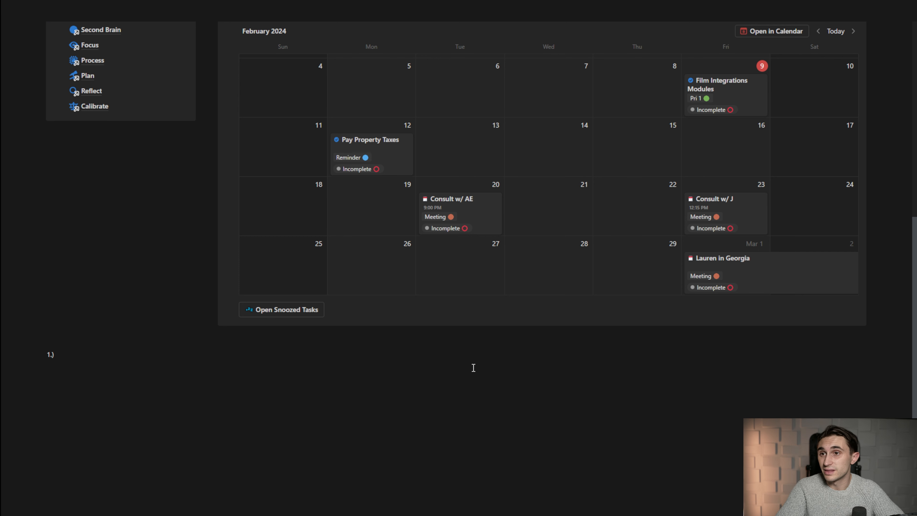
pyautogui.write(' Name')
pyautogui.press('Return')
pyautogui.write('2.) Date')
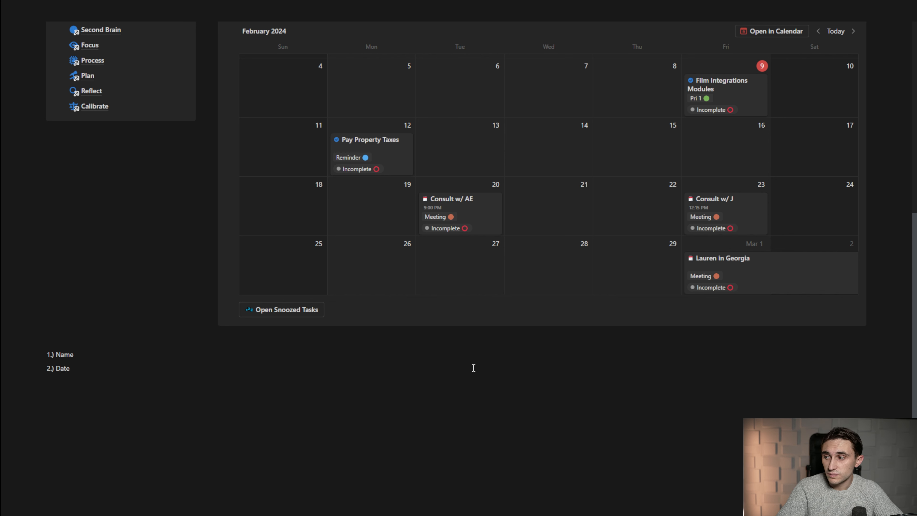
# Insert a new inline database below the two note lines and title it Items.
pyautogui.press('Return')
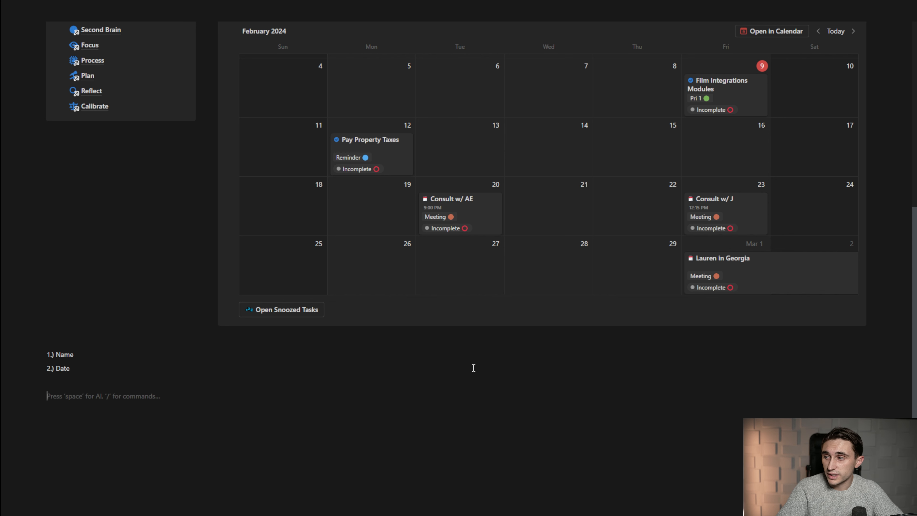
pyautogui.write('/inline')
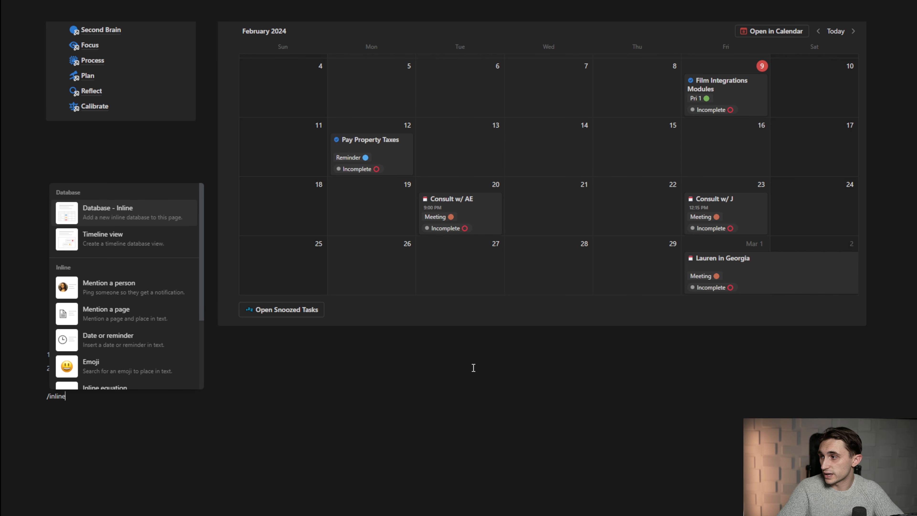
pyautogui.press('Return')
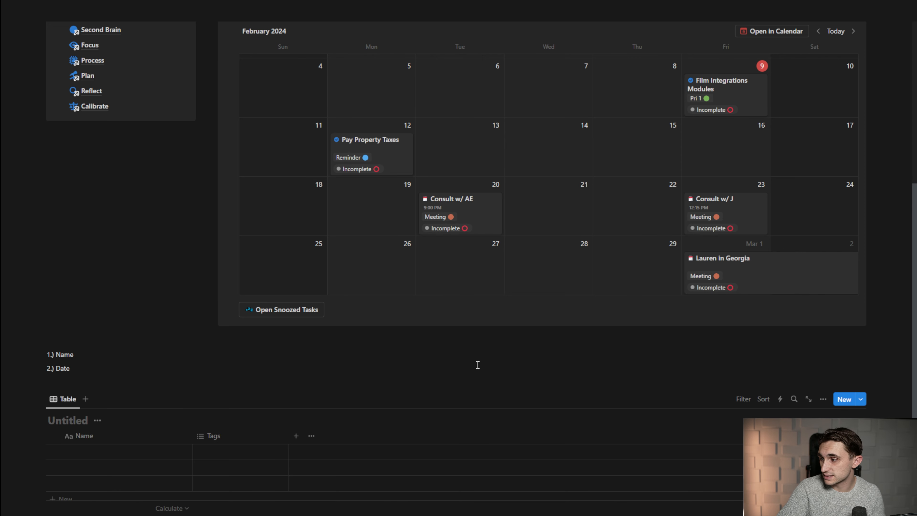
pyautogui.scroll(-4, 139, 344)
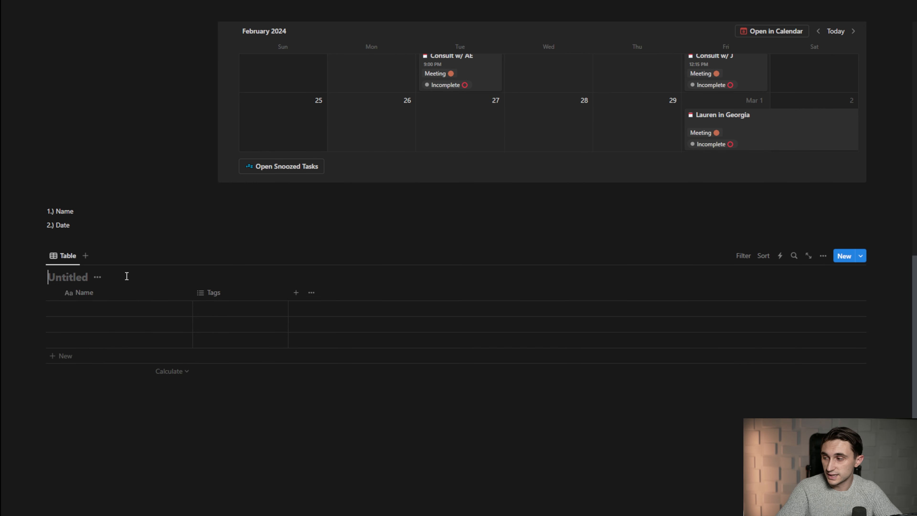
pyautogui.write('Items')
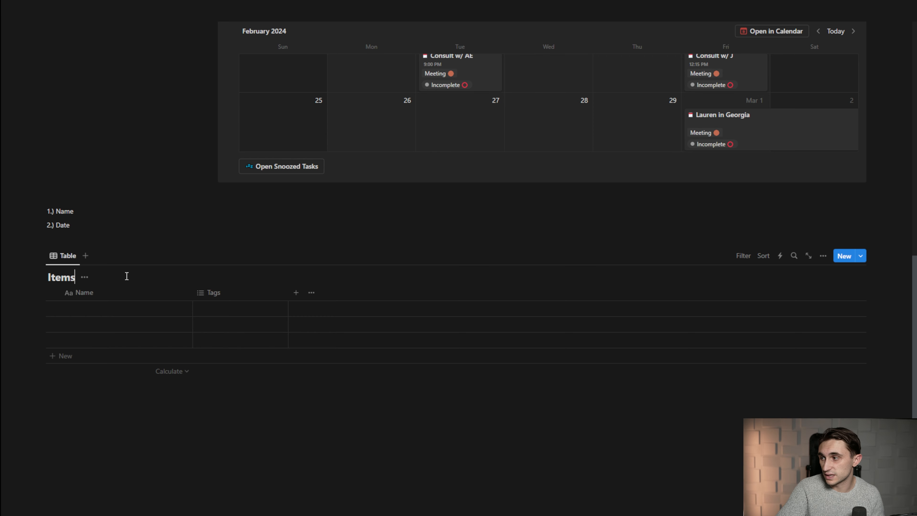
# Rename the Name column of the Items database to Task.
pyautogui.click(77, 294)
pyautogui.write('Task')
pyautogui.press('Return')
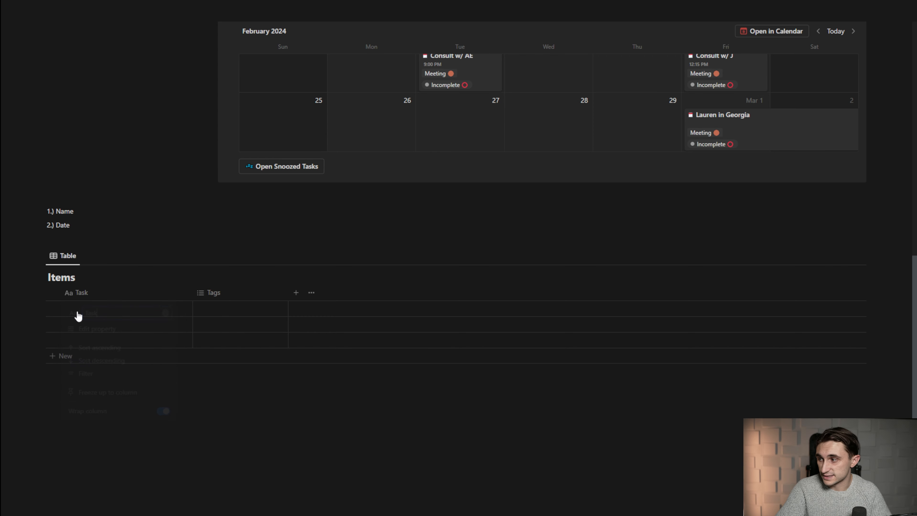
# Rename the Tags property of the Items database to date and change its type to Date.
pyautogui.click(230, 299)
pyautogui.click(205, 313)
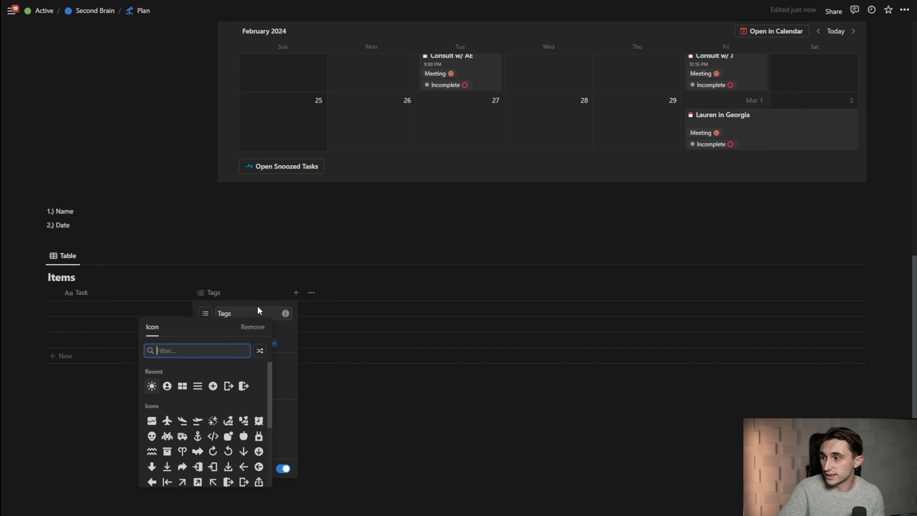
pyautogui.press('Escape')
pyautogui.click(230, 330)
pyautogui.doubleClick(760, 272)
pyautogui.write('date')
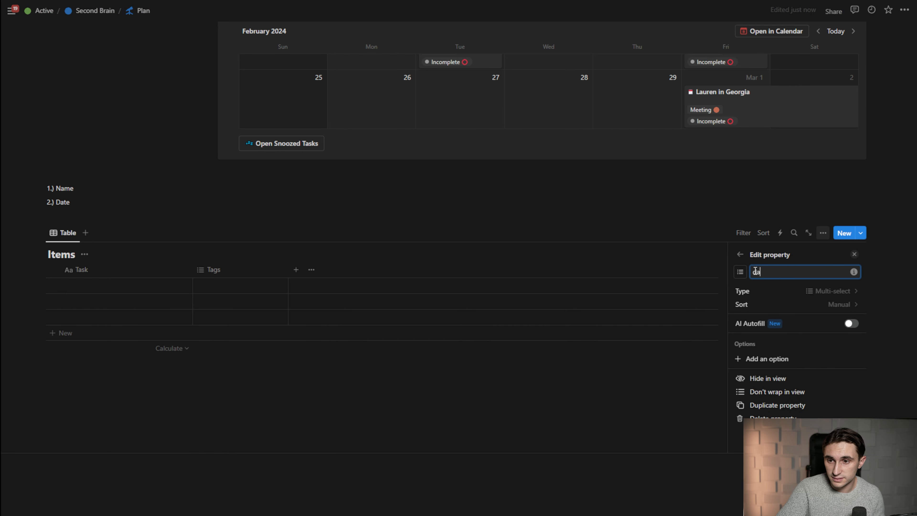
pyautogui.click(834, 301)
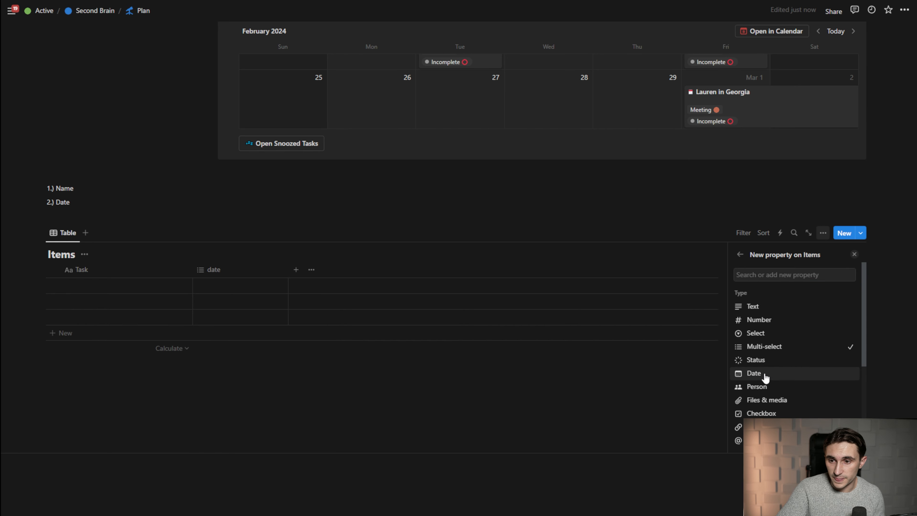
pyautogui.click(755, 373)
pyautogui.click(307, 259)
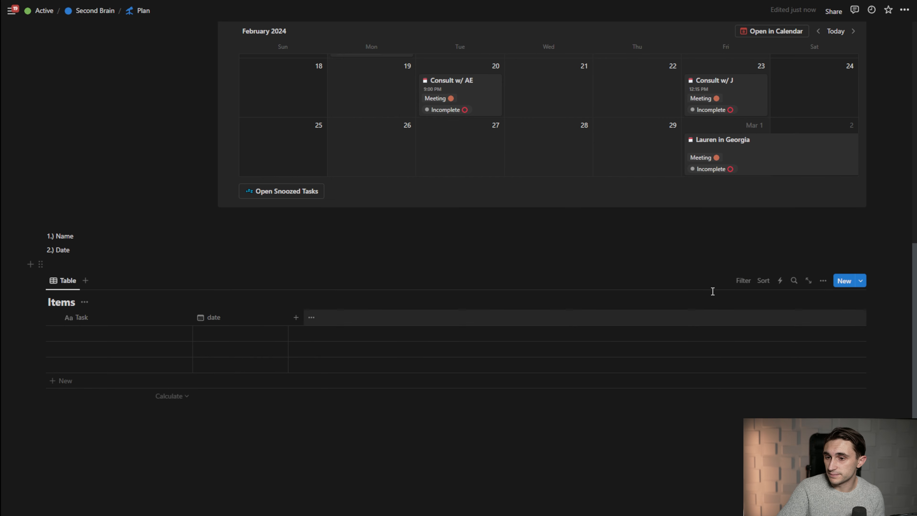
# Switch the layout of the Items database from table to Calendar.
pyautogui.click(824, 281)
pyautogui.click(842, 340)
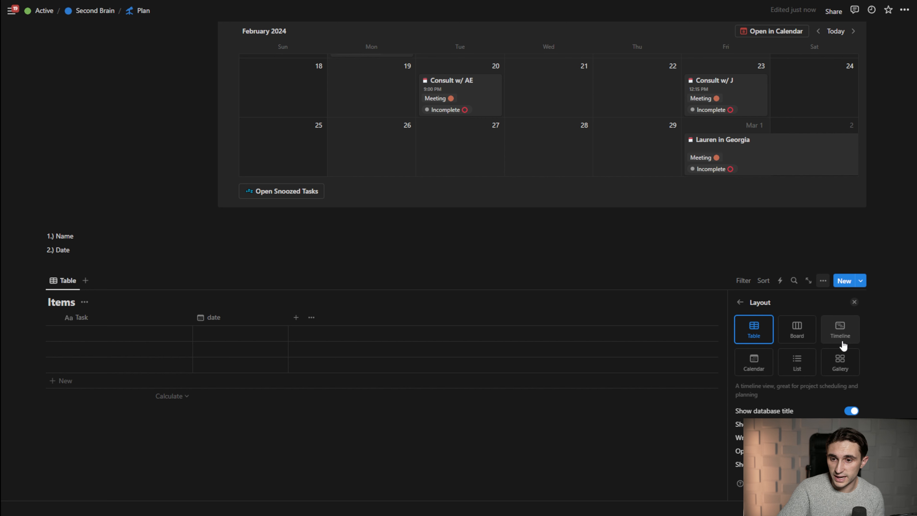
pyautogui.click(754, 362)
pyautogui.click(534, 331)
pyautogui.scroll(-3, 474, 365)
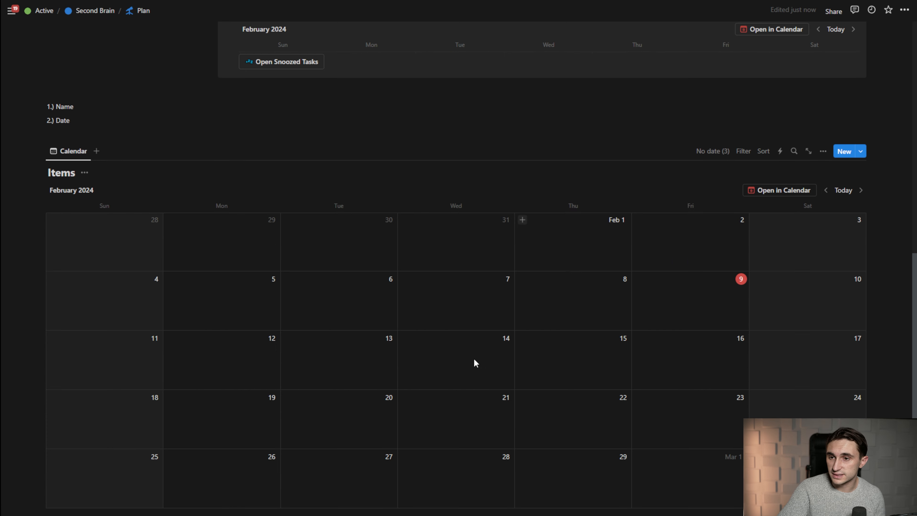
# Delete the Items calendar database from the page.
pyautogui.scroll(2, 559, 348)
pyautogui.scroll(5, 560, 347)
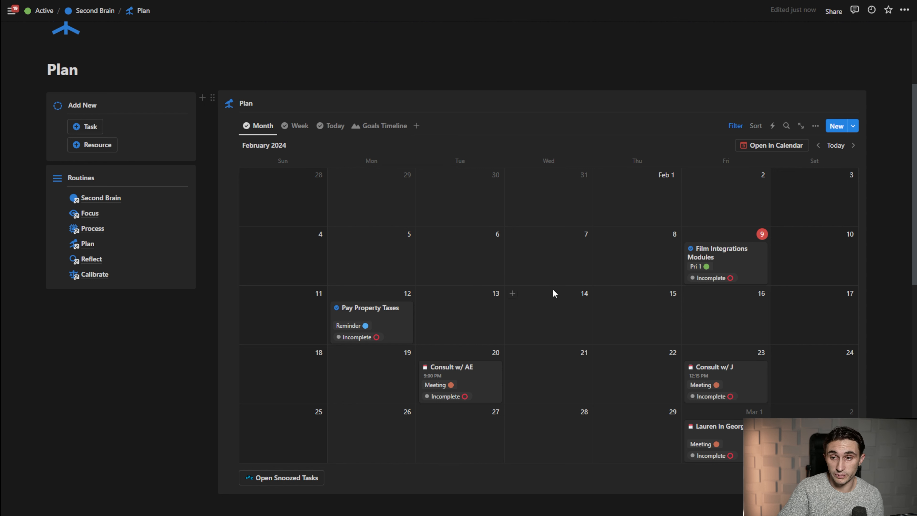
pyautogui.scroll(-8, 675, 312)
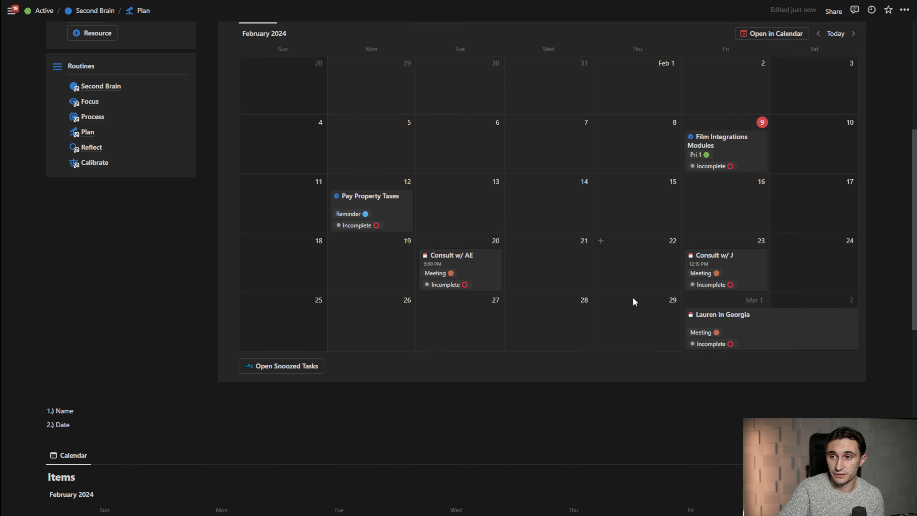
pyautogui.scroll(-3, 147, 275)
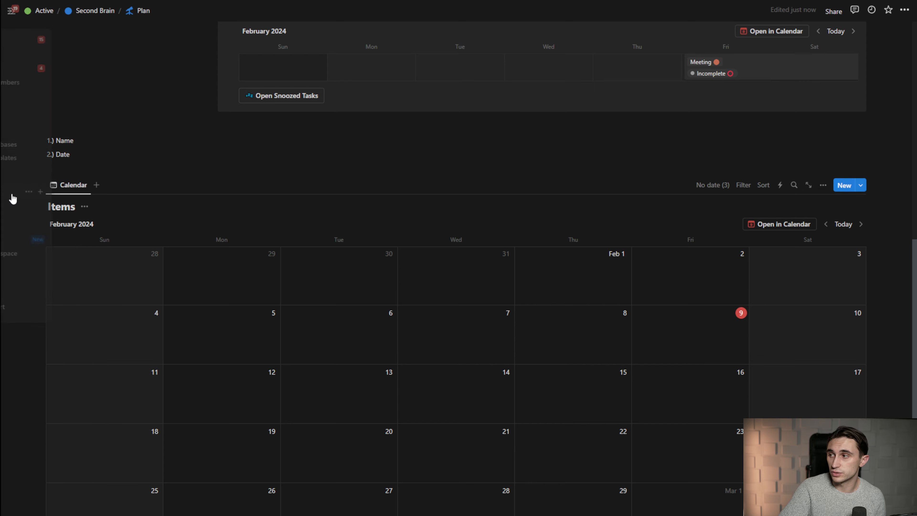
pyautogui.click(41, 185)
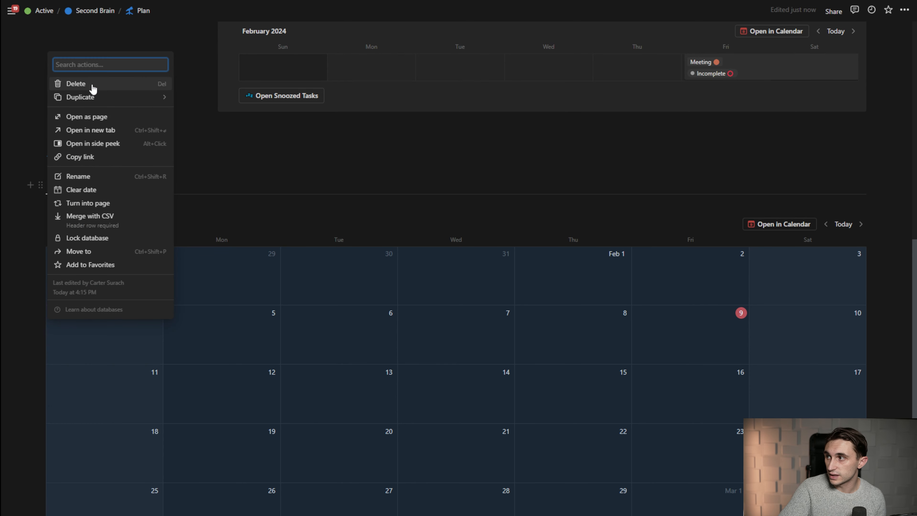
pyautogui.click(90, 84)
# Remove the Name and Date note lines below the Plan calendar.
pyautogui.moveTo(96, 387); pyautogui.dragTo(35, 318)
pyautogui.click(152, 378)
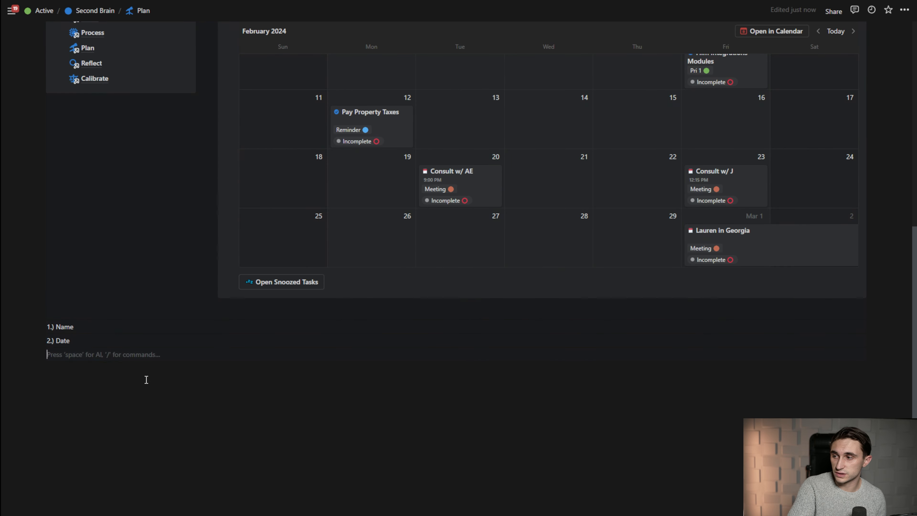
pyautogui.moveTo(121, 374); pyautogui.dragTo(55, 324)
pyautogui.press('Delete')
# Insert an empty callout block in the blank area below the Plan calendar section.
pyautogui.scroll(5, 349, 328)
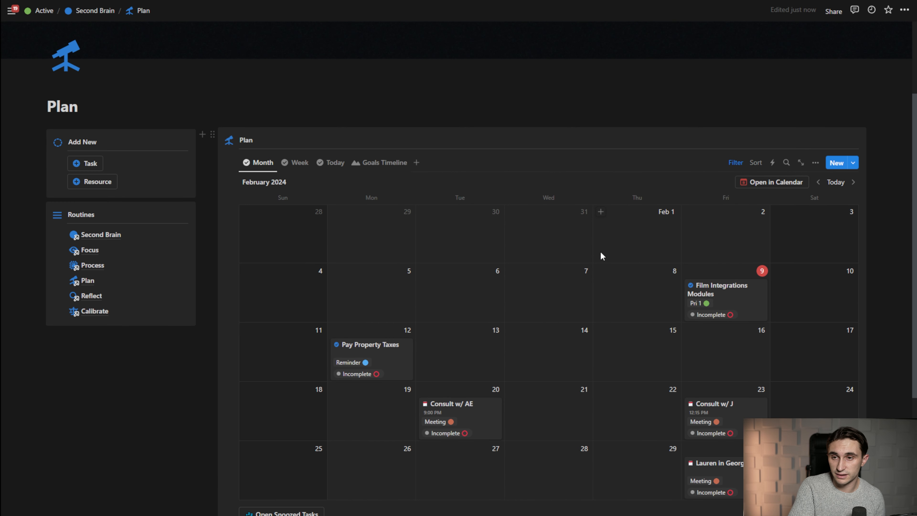
pyautogui.scroll(-5, 596, 255)
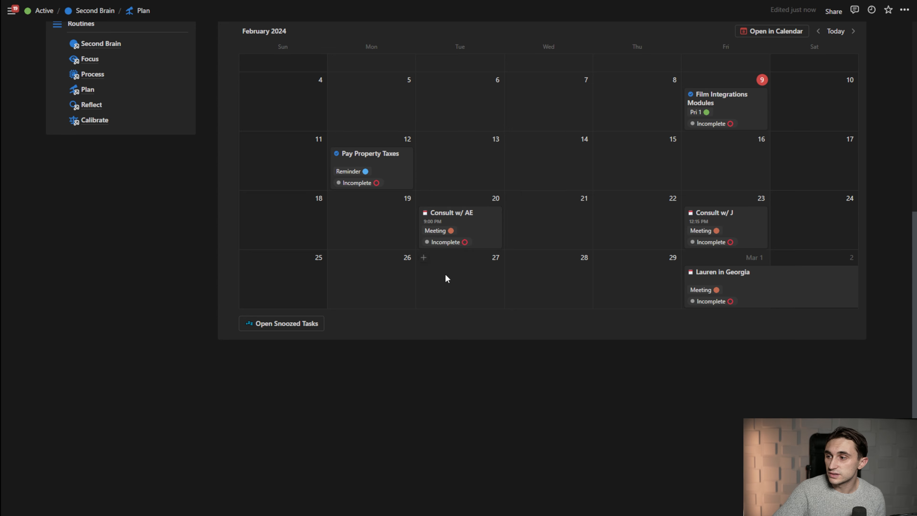
pyautogui.scroll(3, 446, 276)
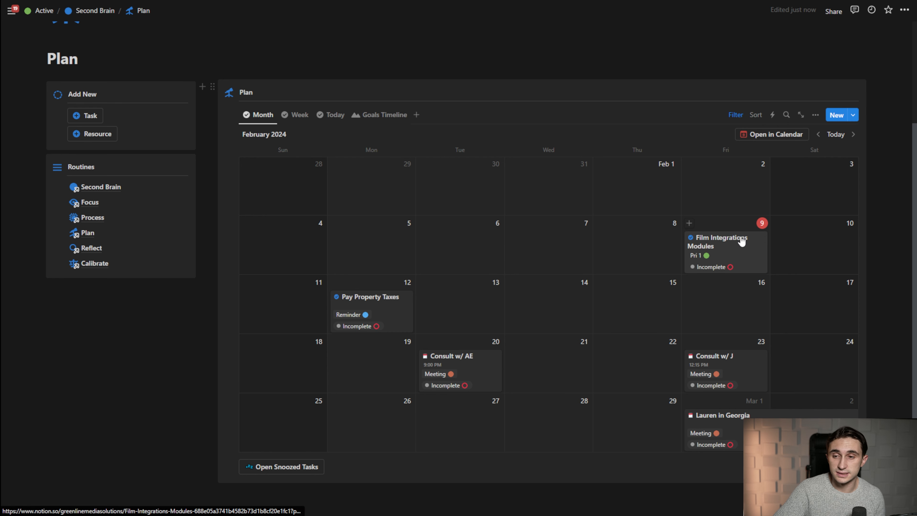
pyautogui.scroll(-4, 563, 242)
pyautogui.click(271, 376)
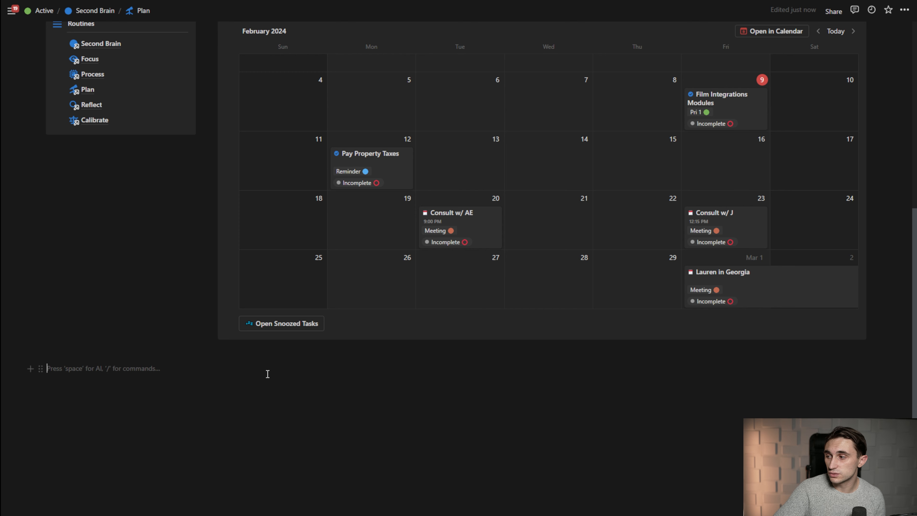
pyautogui.write('/')
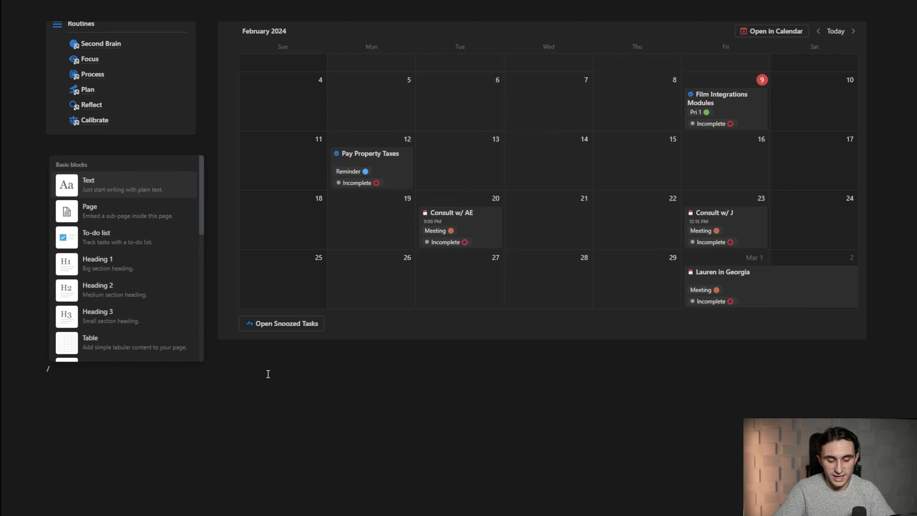
pyautogui.write('callout')
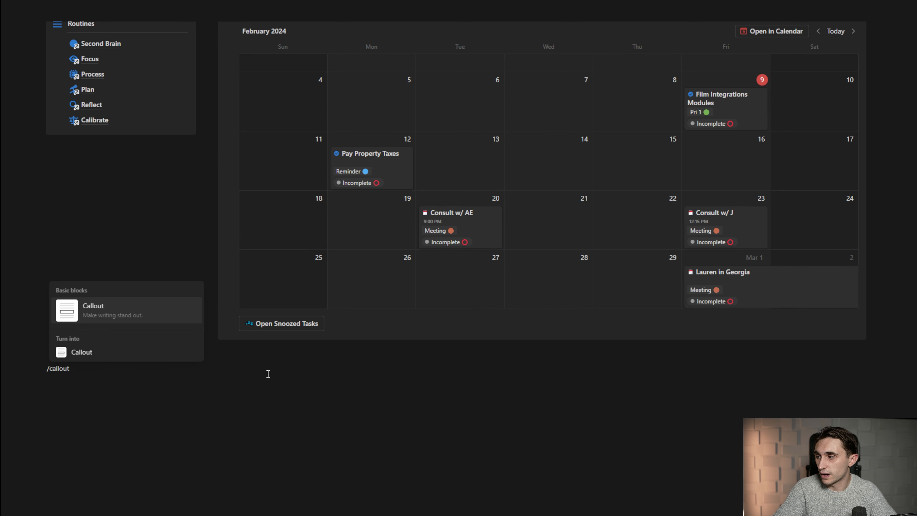
pyautogui.press('Return')
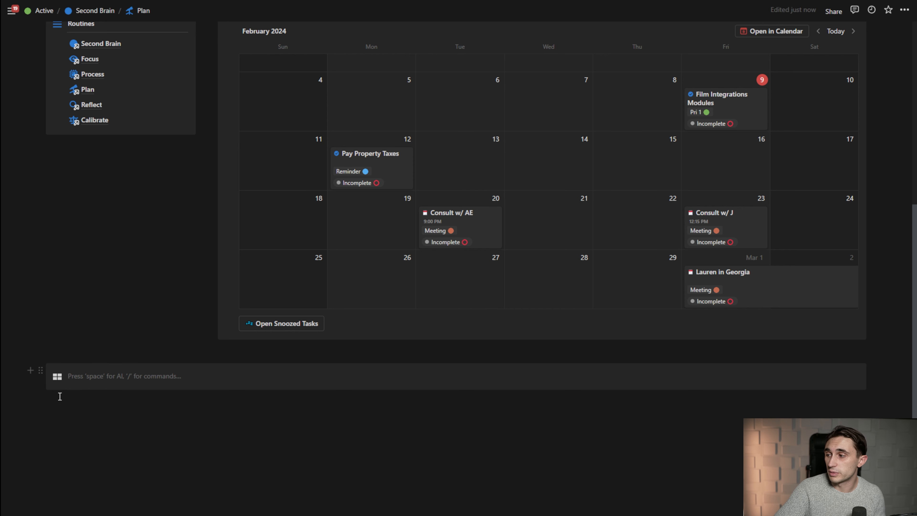
# Move the empty callout into the wide column, directly beneath the Plan calendar block.
pyautogui.scroll(4, 153, 353)
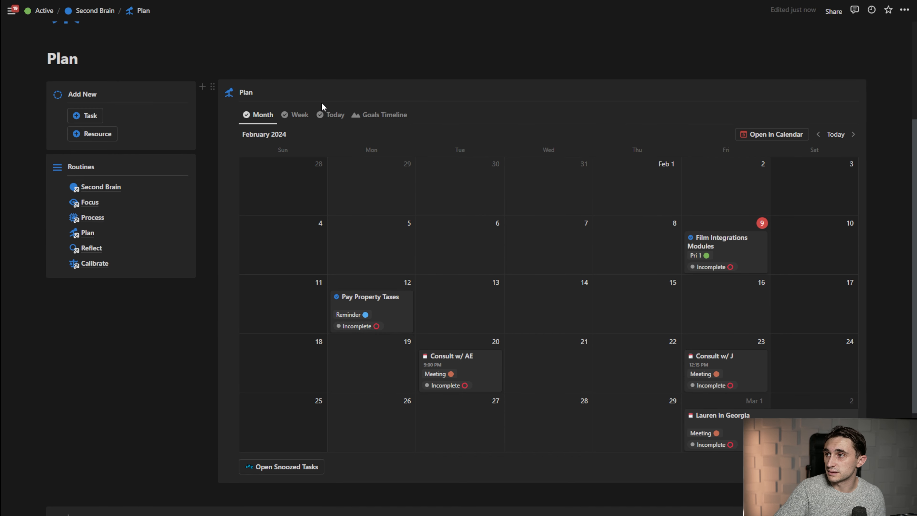
pyautogui.scroll(-3, 104, 335)
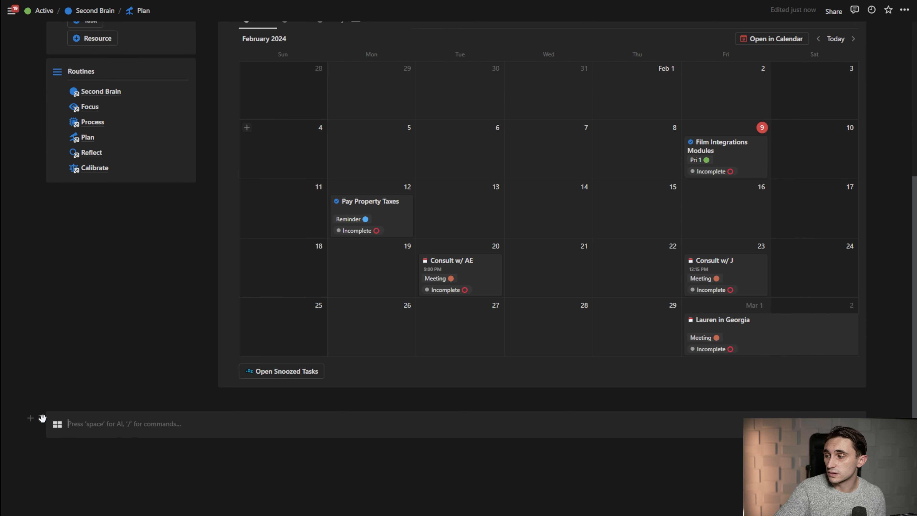
pyautogui.moveTo(41, 418); pyautogui.dragTo(260, 383)
pyautogui.scroll(7, 242, 231)
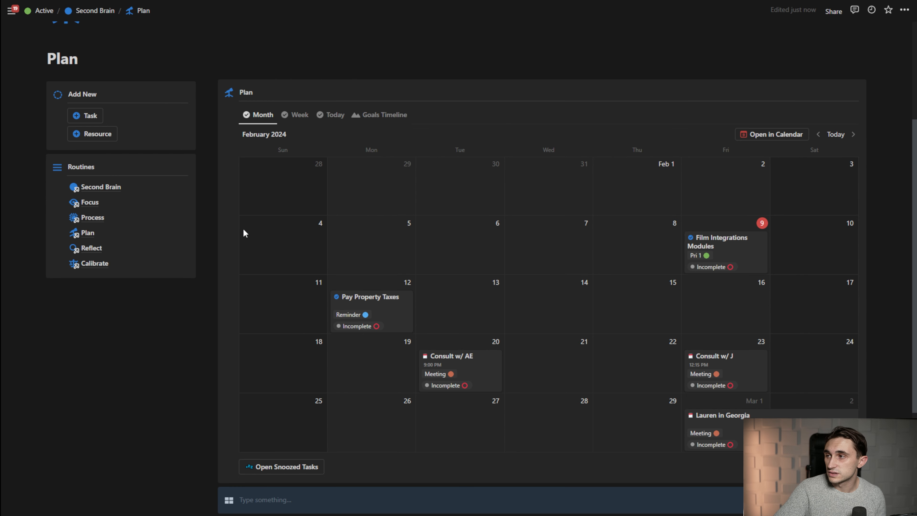
# Change the empty callout's icon to a blue circled cancel icon.
pyautogui.scroll(-1, 282, 270)
pyautogui.scroll(-6, 298, 267)
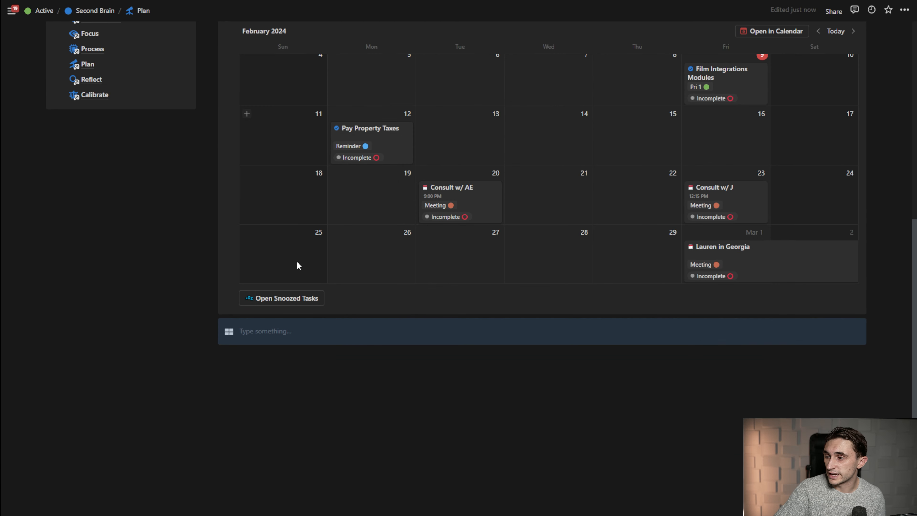
pyautogui.click(229, 332)
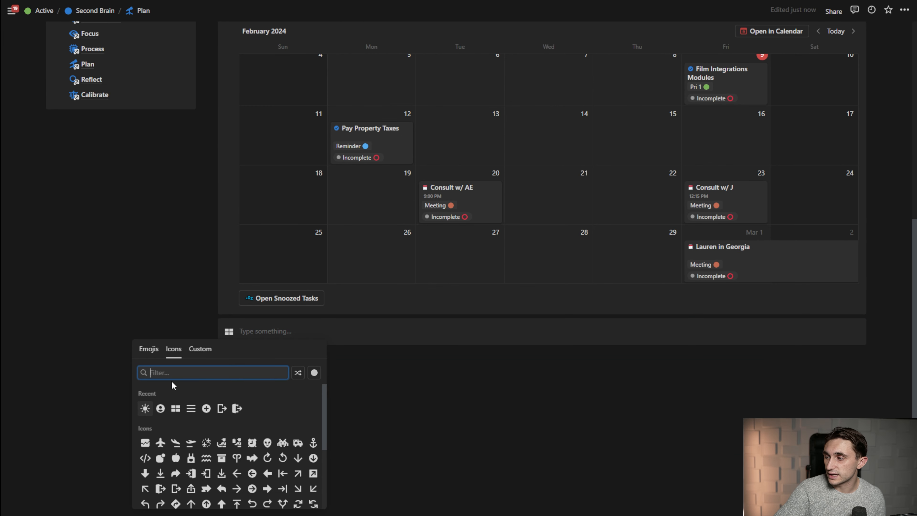
pyautogui.click(314, 372)
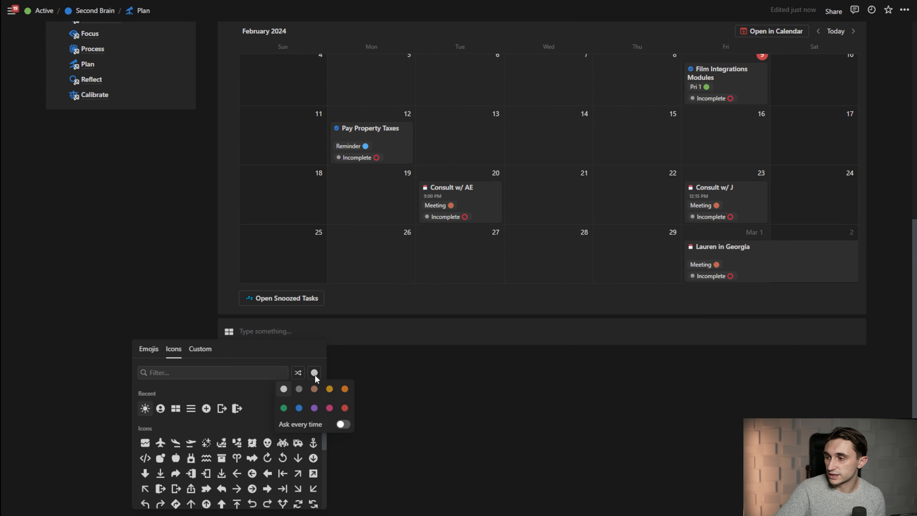
pyautogui.click(299, 406)
pyautogui.click(187, 369)
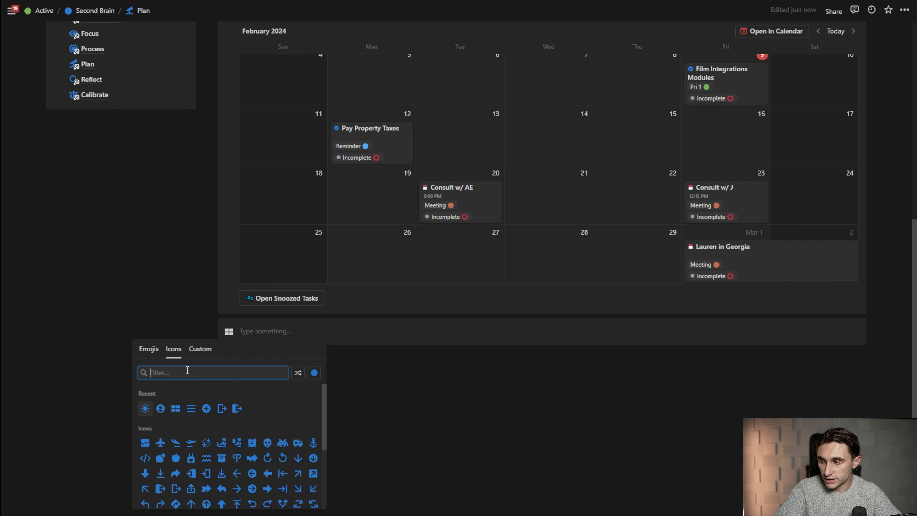
pyautogui.write('canc')
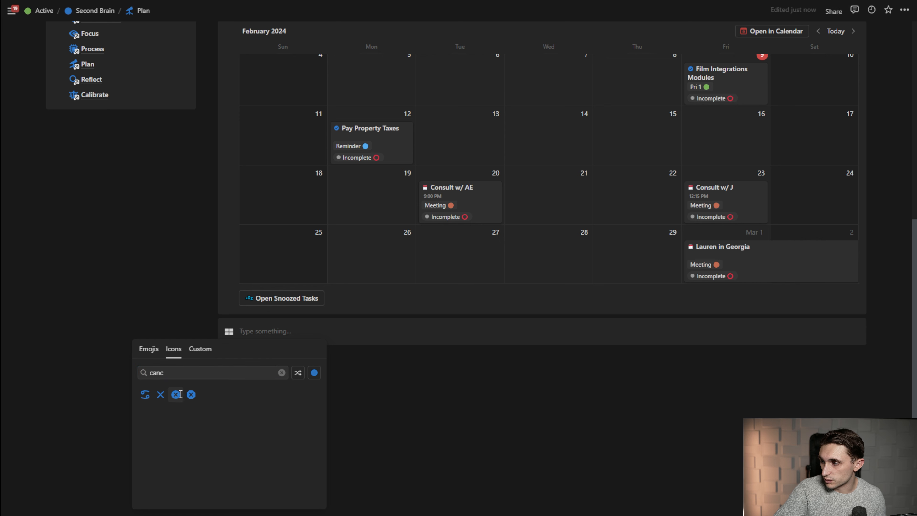
pyautogui.click(181, 394)
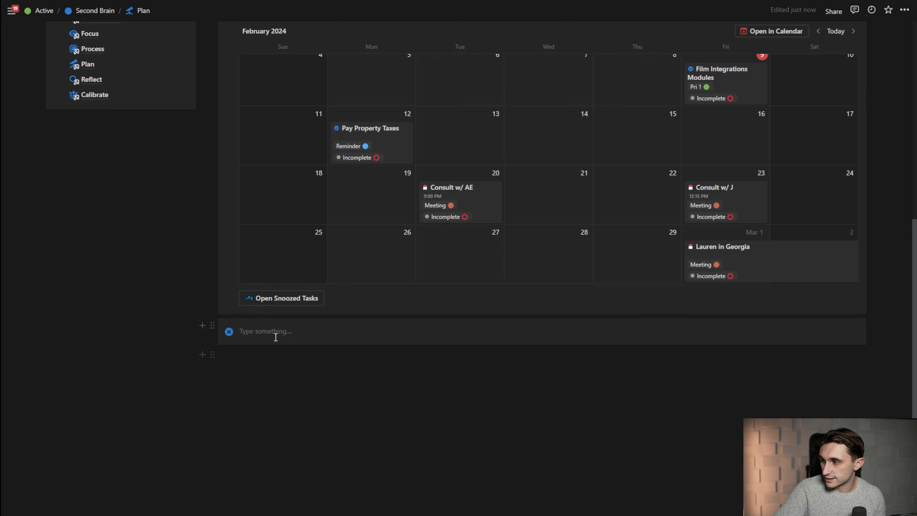
# Title the callout Unplanned and make the title bold.
pyautogui.click(277, 331)
pyautogui.write('Unp')
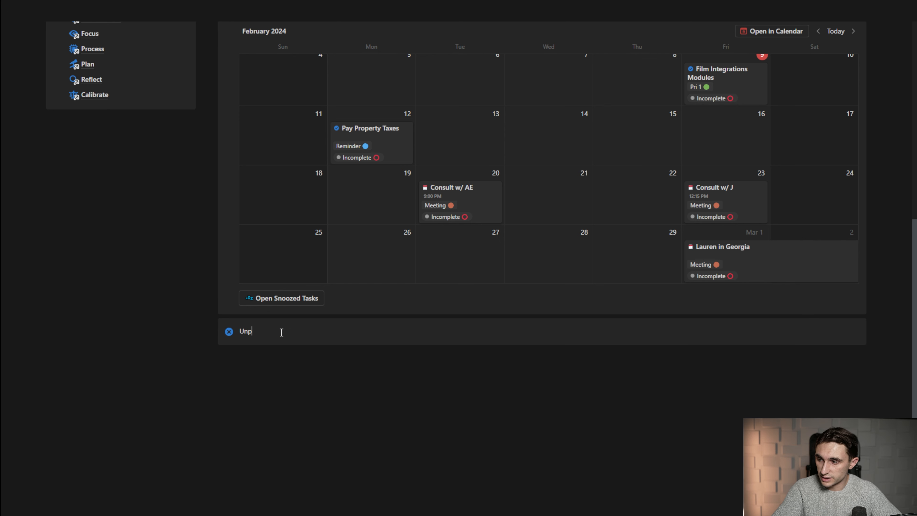
pyautogui.write('lanned')
pyautogui.doubleClick(266, 334)
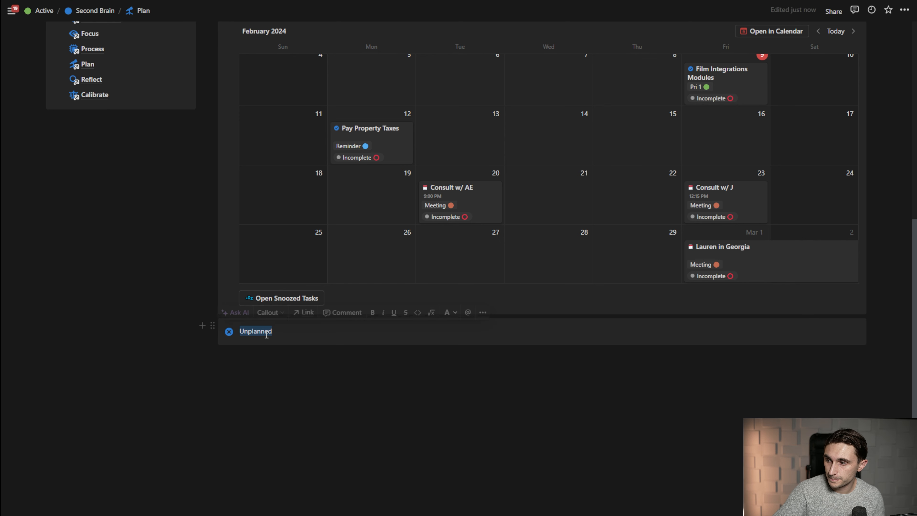
pyautogui.hotkey('ctrl', 'b')
# Insert a linked view of the Tasks database below the Unplanned callout, copying its existing Tasks view, and hide the database title.
pyautogui.click(313, 387)
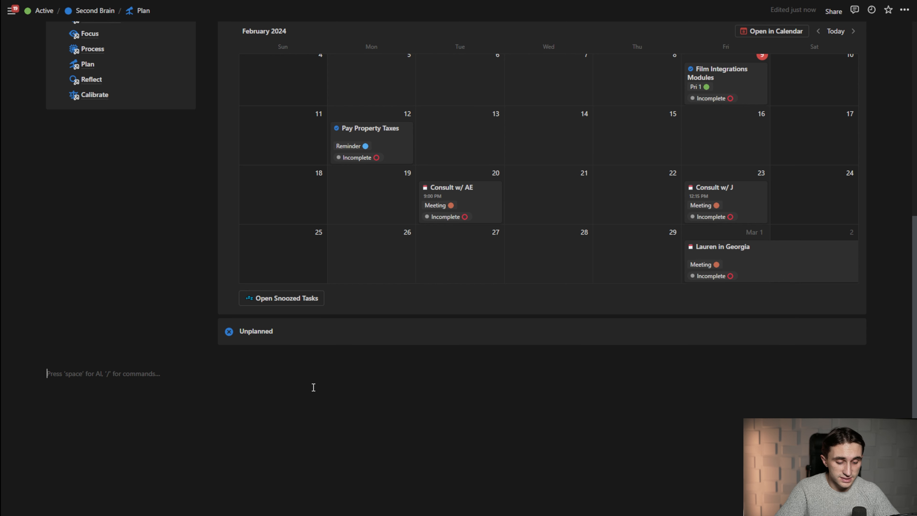
pyautogui.write('/linked')
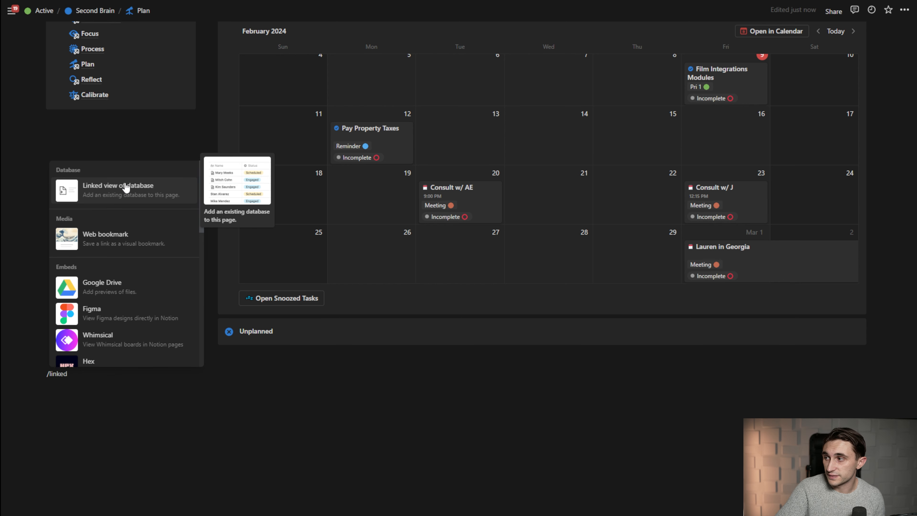
pyautogui.click(127, 193)
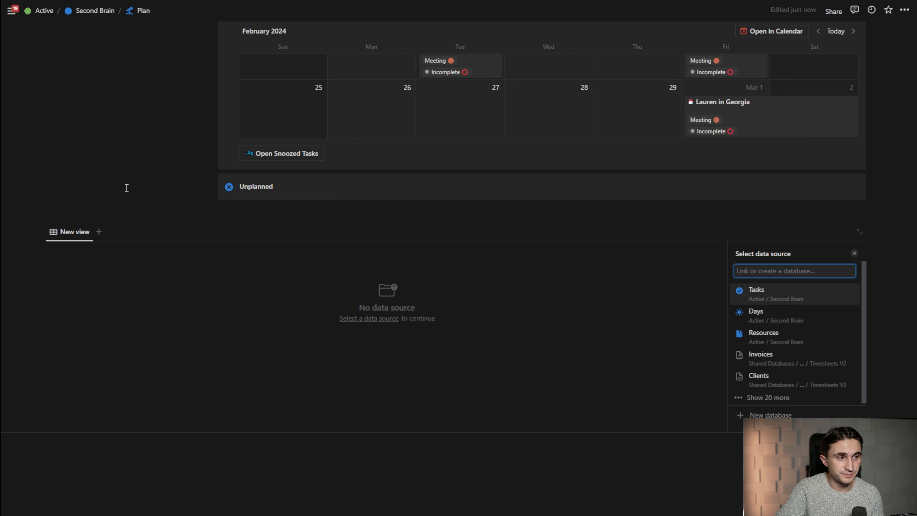
pyautogui.click(781, 291)
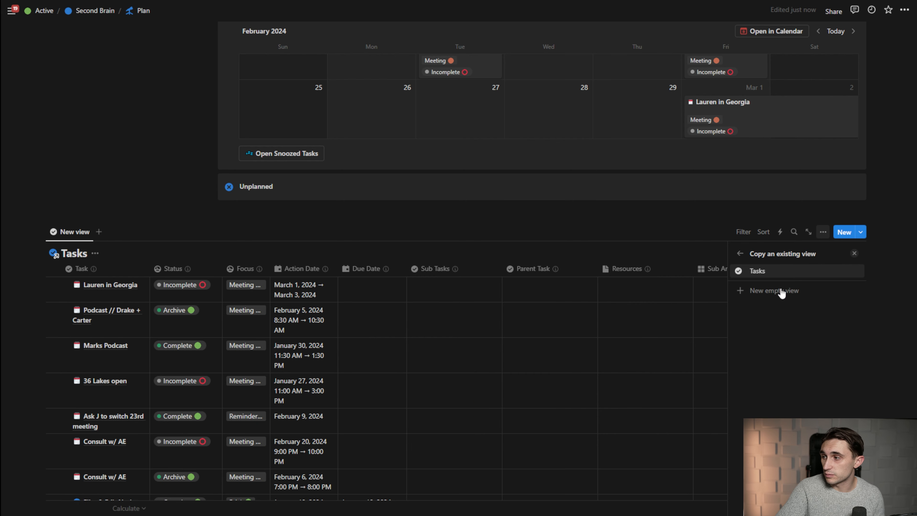
pyautogui.click(218, 228)
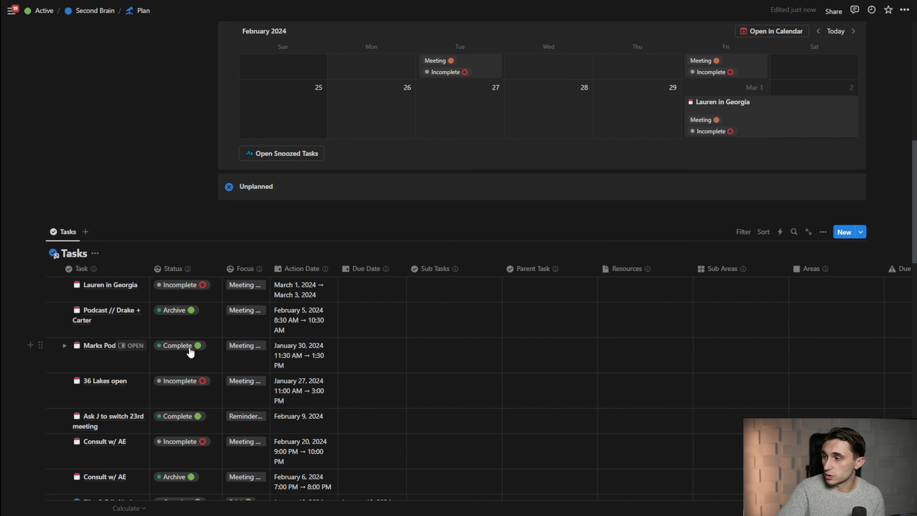
pyautogui.click(95, 253)
pyautogui.click(121, 296)
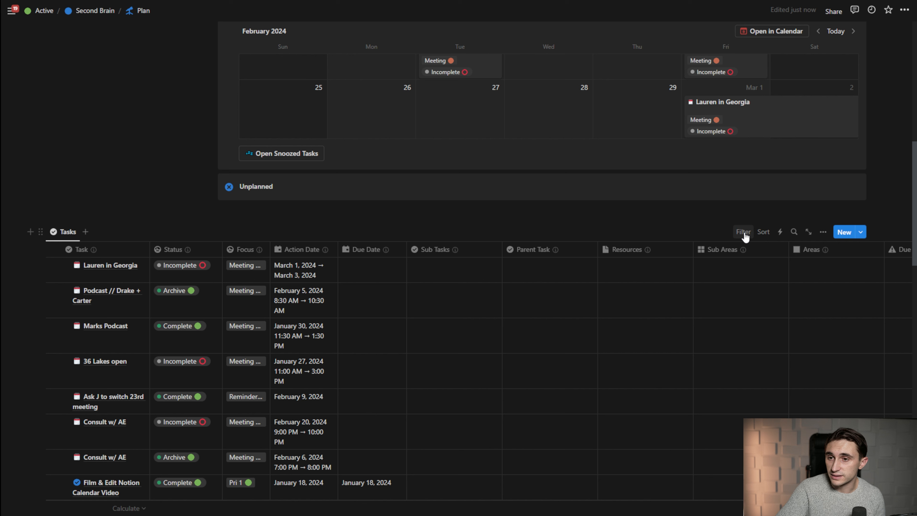
# Filter the linked Tasks view to entries whose Action Date is empty.
pyautogui.click(744, 233)
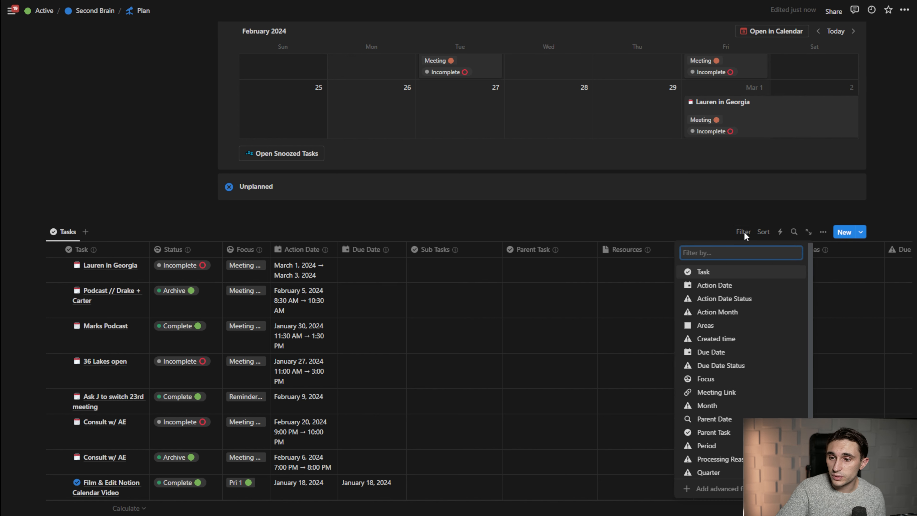
pyautogui.scroll(-3, 743, 294)
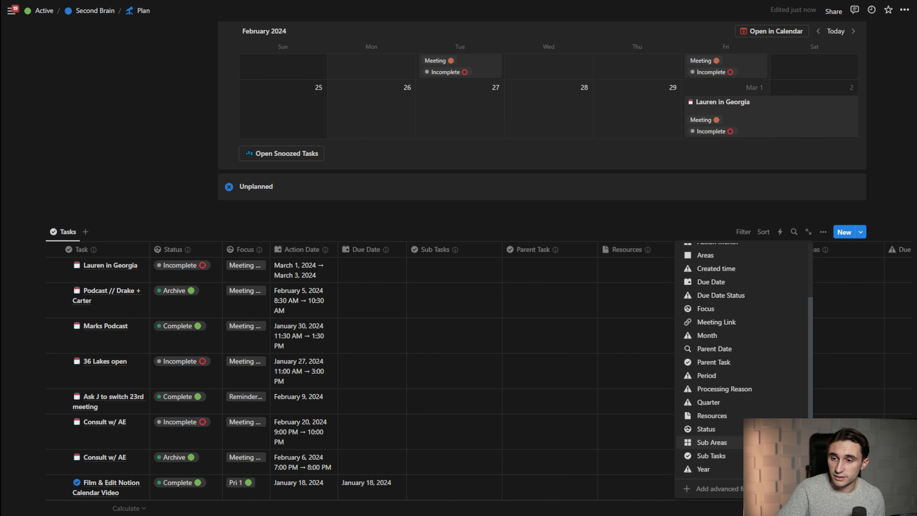
pyautogui.scroll(3, 740, 268)
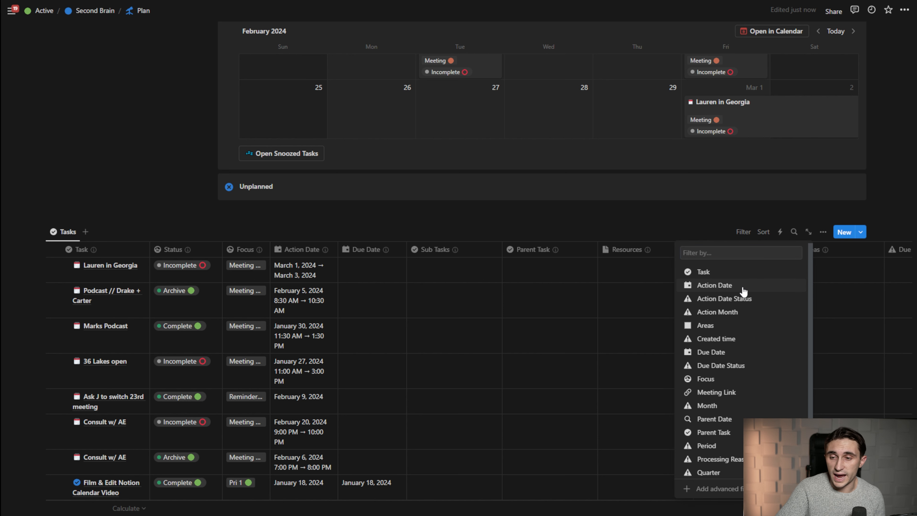
pyautogui.click(743, 289)
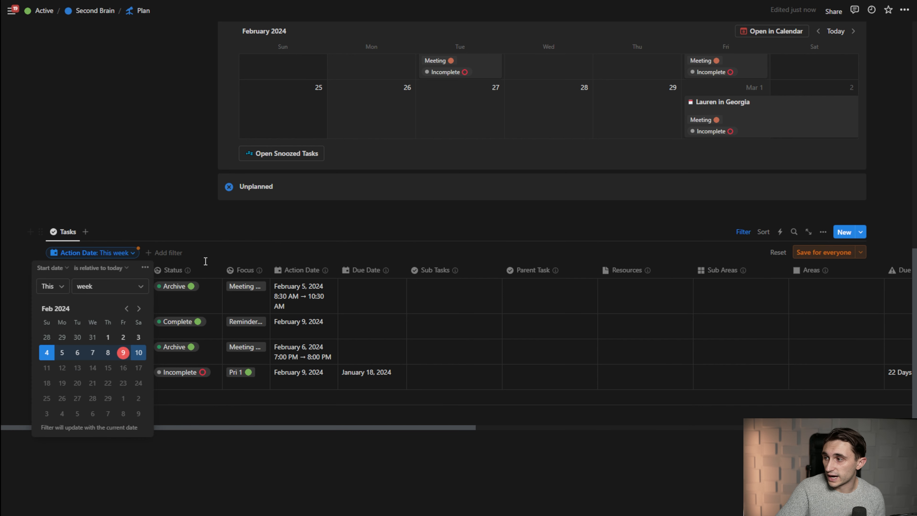
pyautogui.click(66, 271)
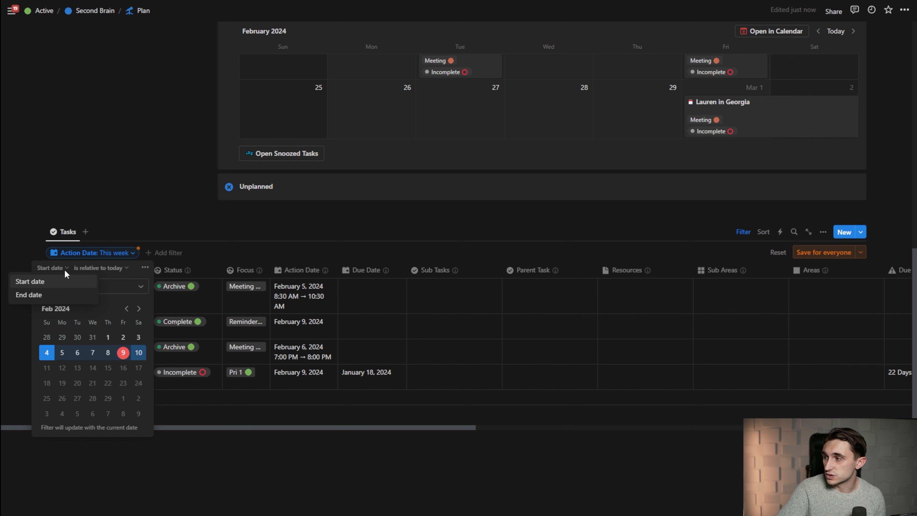
pyautogui.click(97, 267)
pyautogui.click(106, 268)
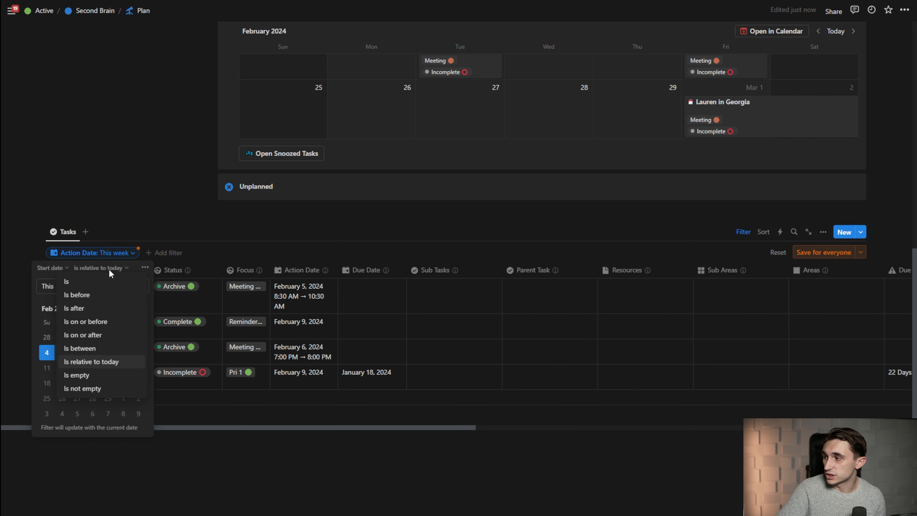
pyautogui.click(96, 375)
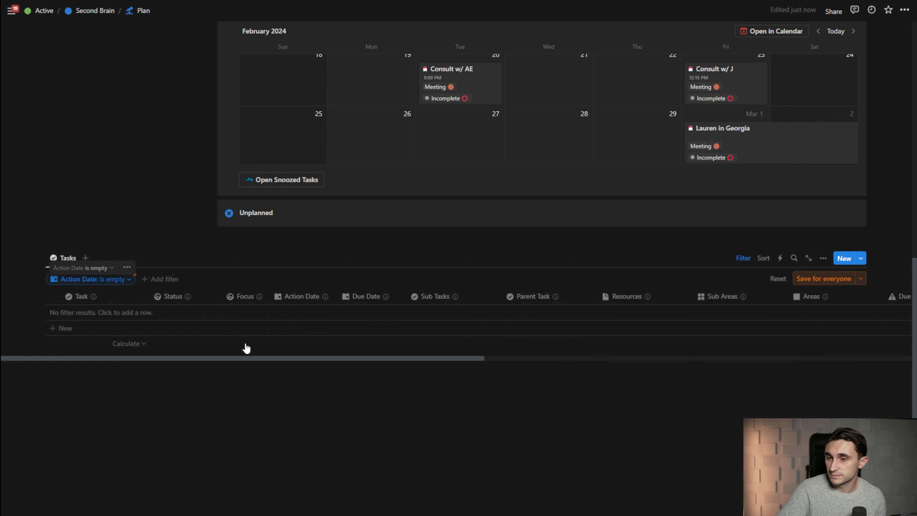
# Add a Status filter to the linked Tasks view that includes the To-do and In progress groups.
pyautogui.click(160, 279)
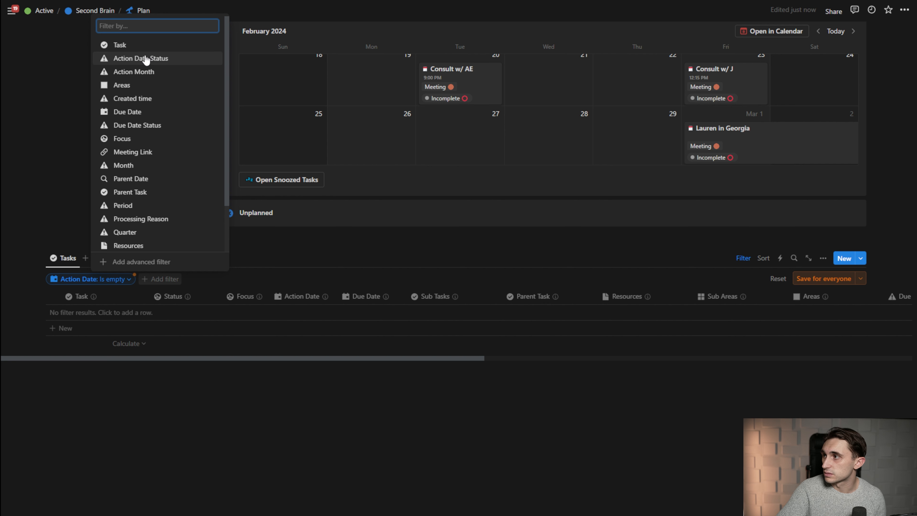
pyautogui.scroll(-2, 146, 65)
pyautogui.click(123, 211)
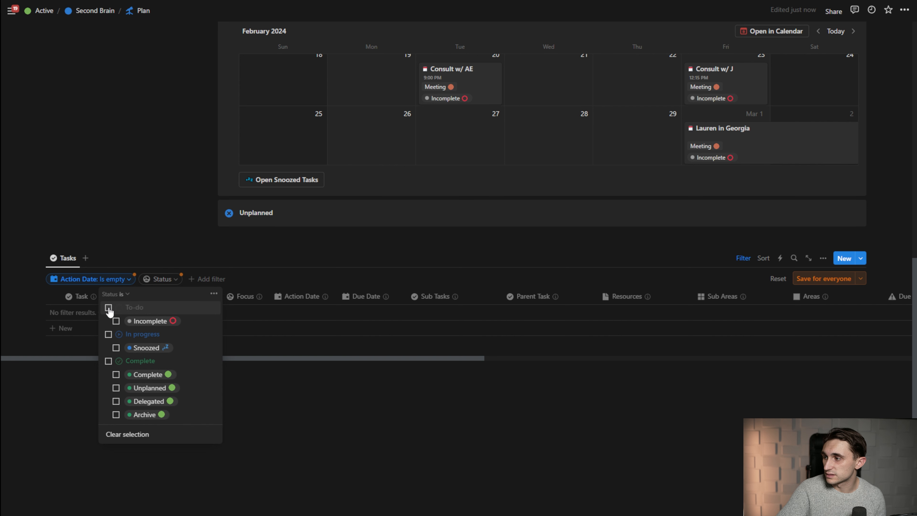
pyautogui.click(108, 307)
pyautogui.click(109, 334)
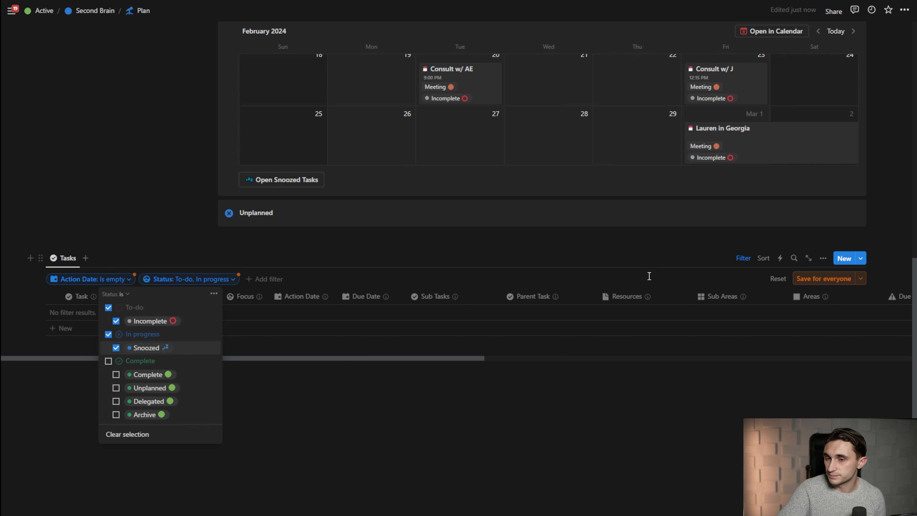
pyautogui.click(652, 257)
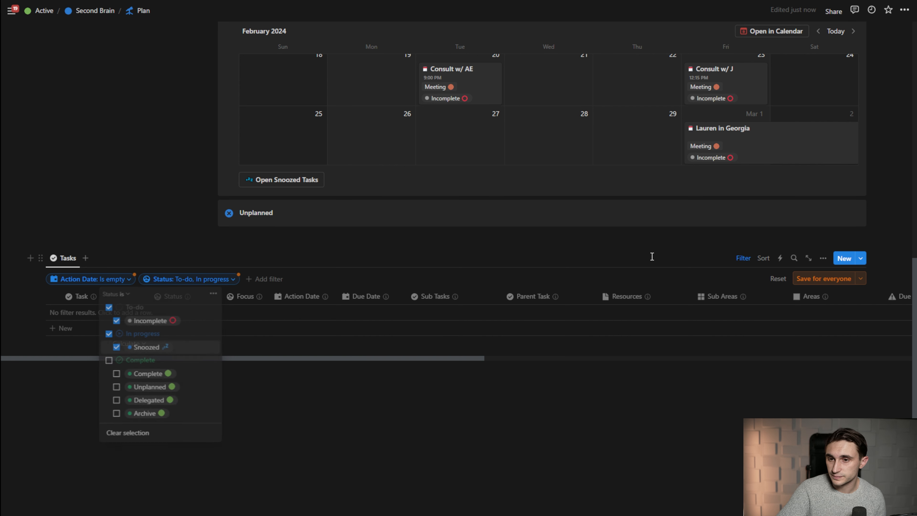
# Save the Tasks view's filters for everyone and move the view inside the Unplanned callout.
pyautogui.click(826, 278)
pyautogui.moveTo(41, 258); pyautogui.dragTo(276, 217)
pyautogui.click(229, 349)
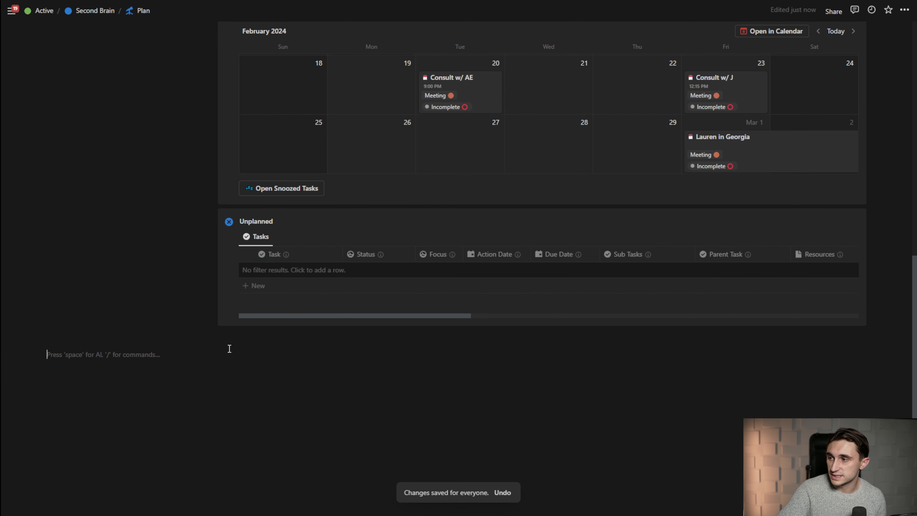
# Create a new task from the Add New section, check for it in the Unplanned table, and close its side preview.
pyautogui.scroll(5, 307, 325)
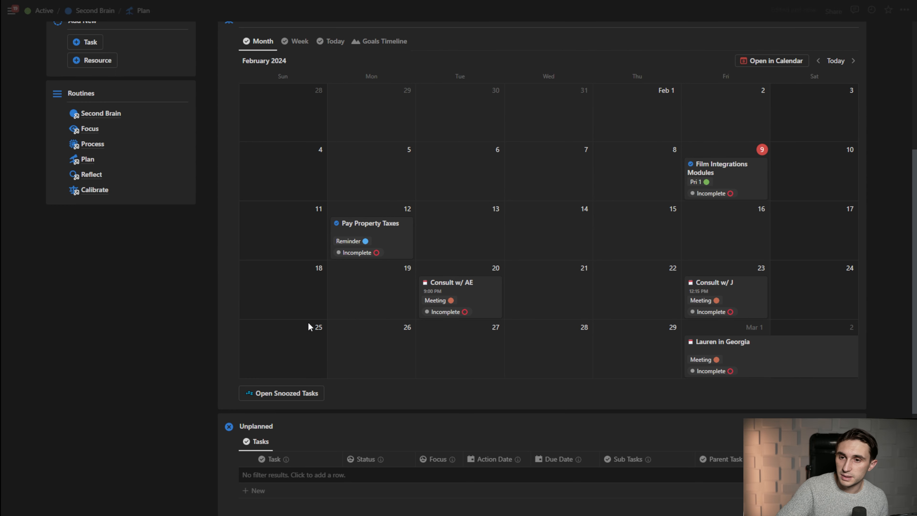
pyautogui.scroll(5, 308, 325)
pyautogui.click(90, 233)
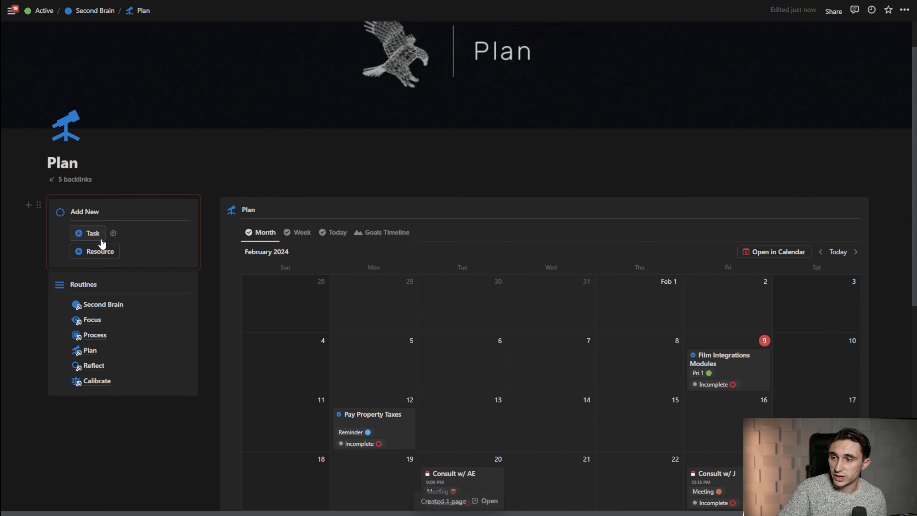
pyautogui.scroll(-4, 555, 288)
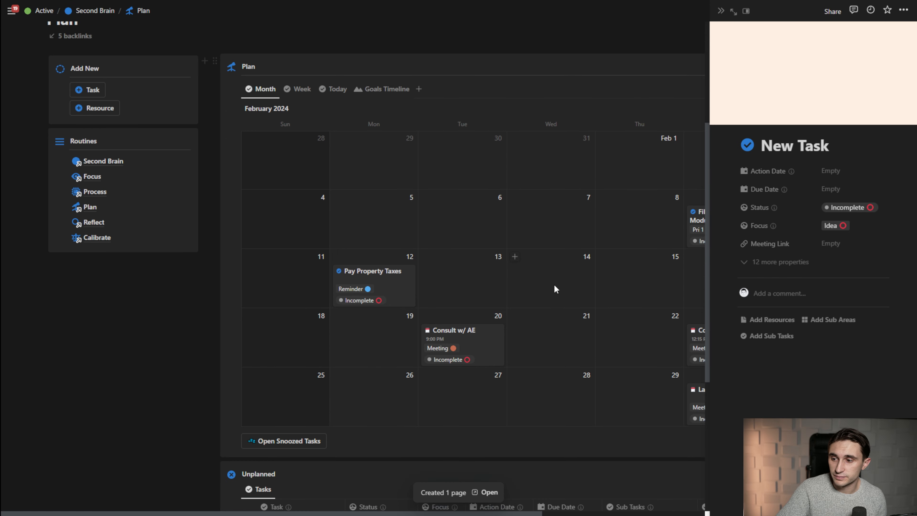
pyautogui.scroll(-5, 555, 288)
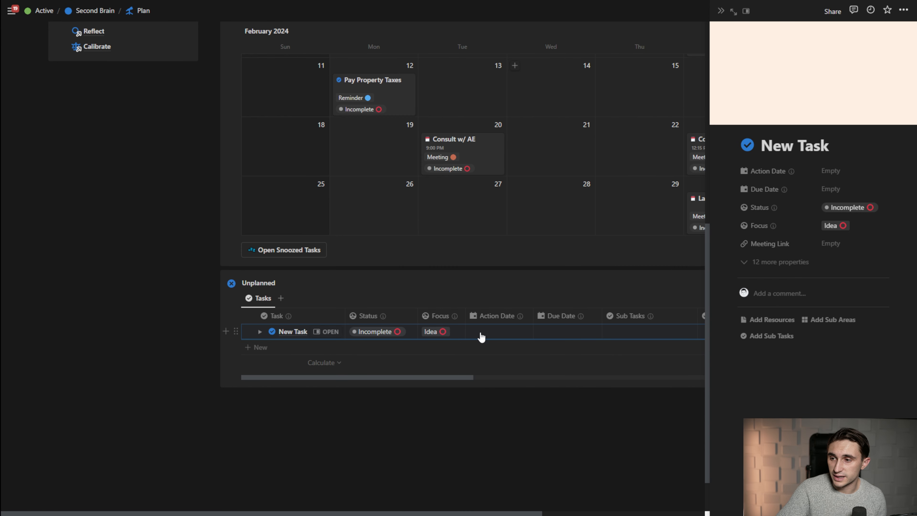
pyautogui.click(720, 10)
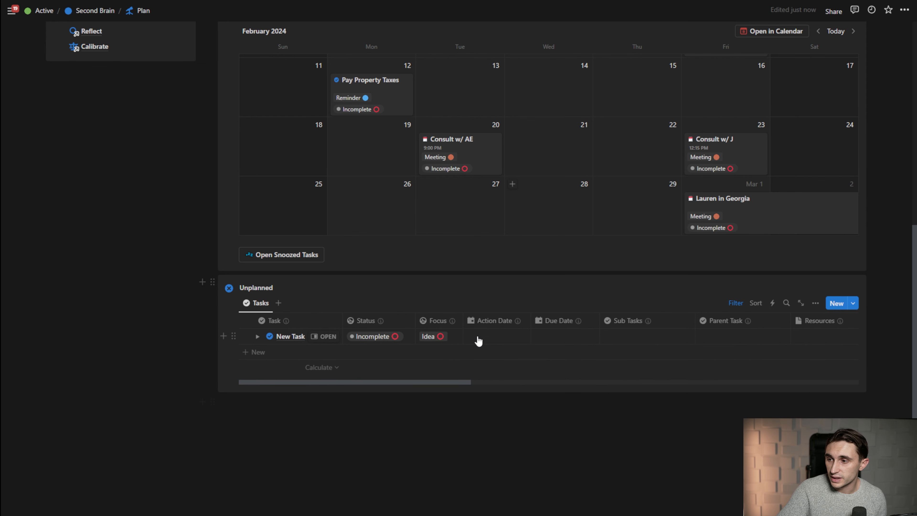
# Hide the Action Date, Sub Tasks and Parent Task columns in the Unplanned Tasks view, keeping the Due Date column.
pyautogui.click(506, 321)
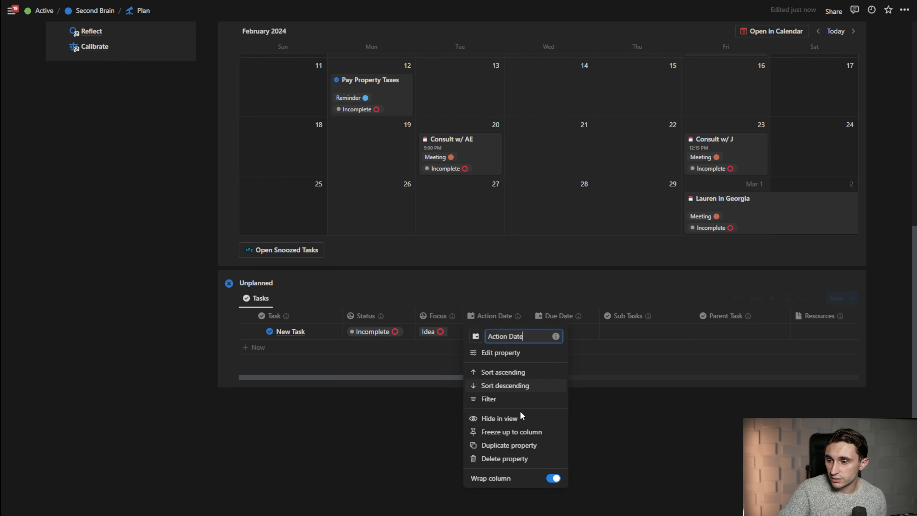
pyautogui.click(522, 418)
pyautogui.click(491, 318)
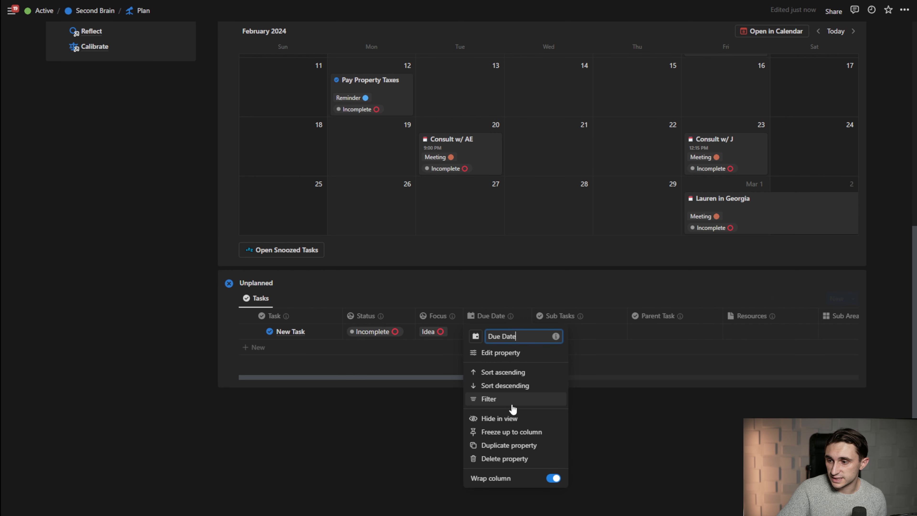
pyautogui.click(592, 347)
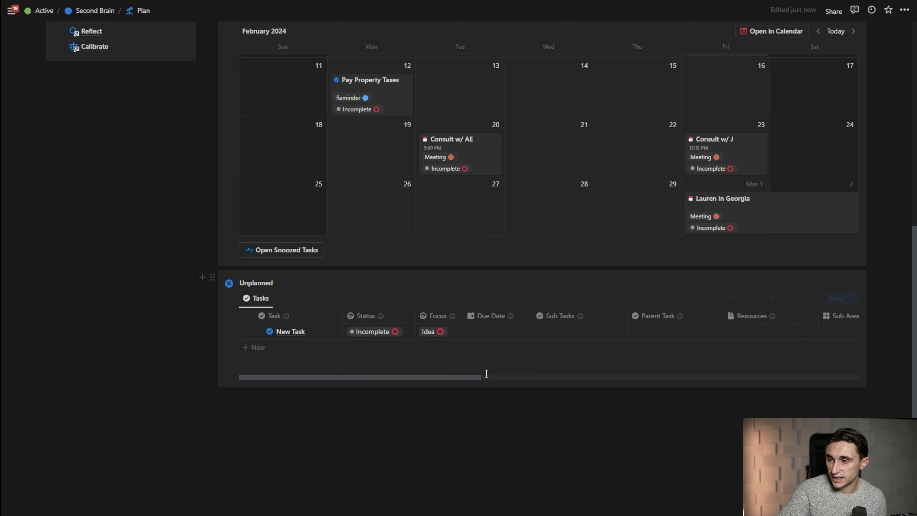
pyautogui.click(565, 316)
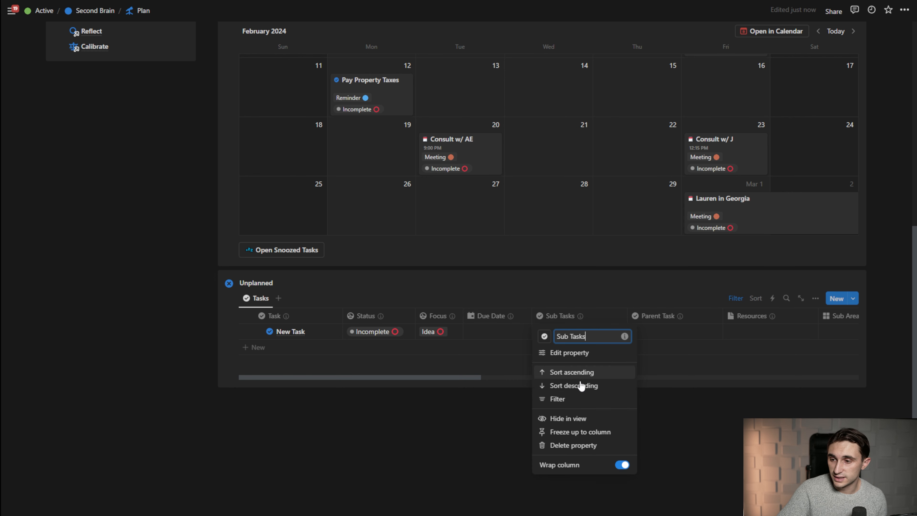
pyautogui.click(565, 420)
pyautogui.click(561, 320)
pyautogui.click(570, 415)
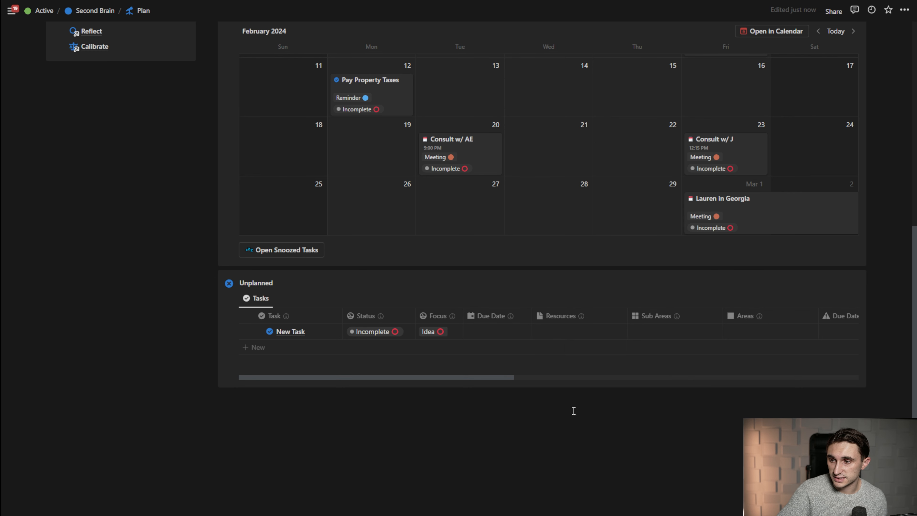
# Hide the columns from Resources through Created time in the Unplanned Tasks view, keeping Due Date and Meeting Link.
pyautogui.click(572, 317)
pyautogui.click(567, 415)
pyautogui.click(569, 317)
pyautogui.click(556, 419)
pyautogui.click(565, 318)
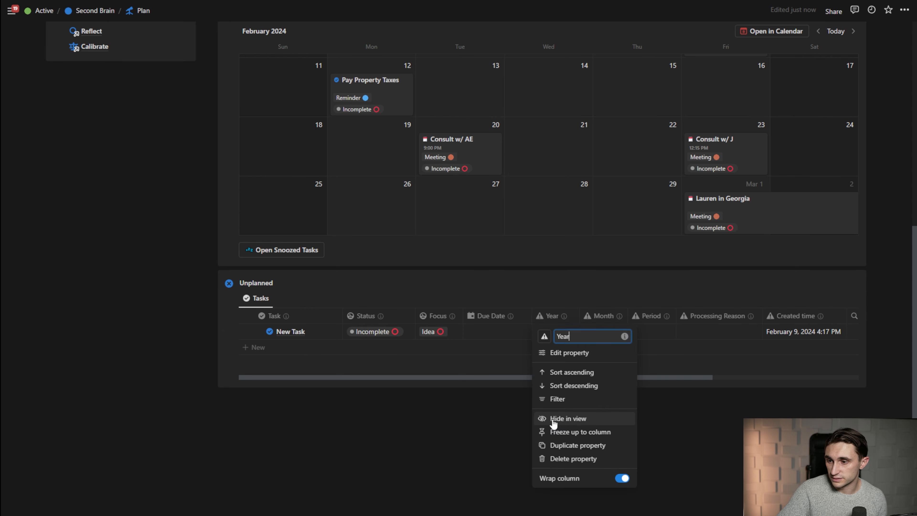
pyautogui.click(554, 421)
pyautogui.click(562, 319)
pyautogui.click(556, 419)
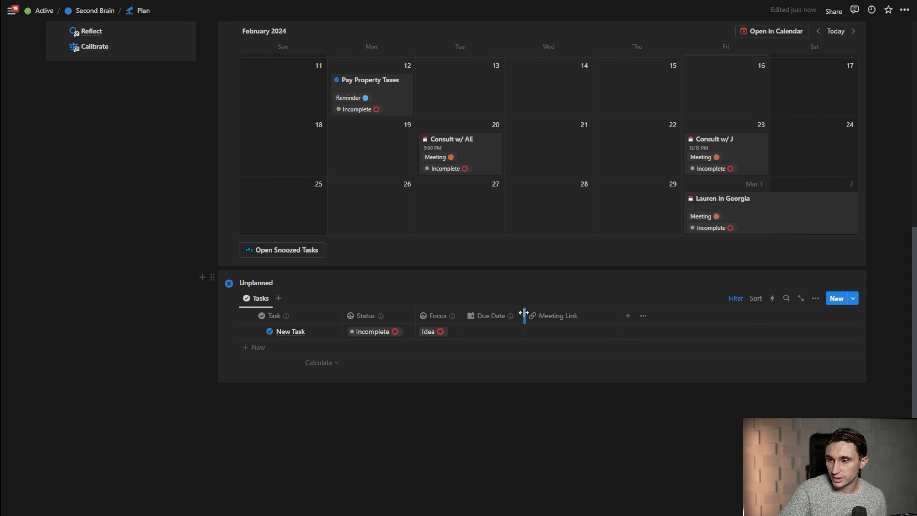
# Hide the Meeting Link column and make the Task column slightly narrower in the Unplanned table.
pyautogui.click(586, 318)
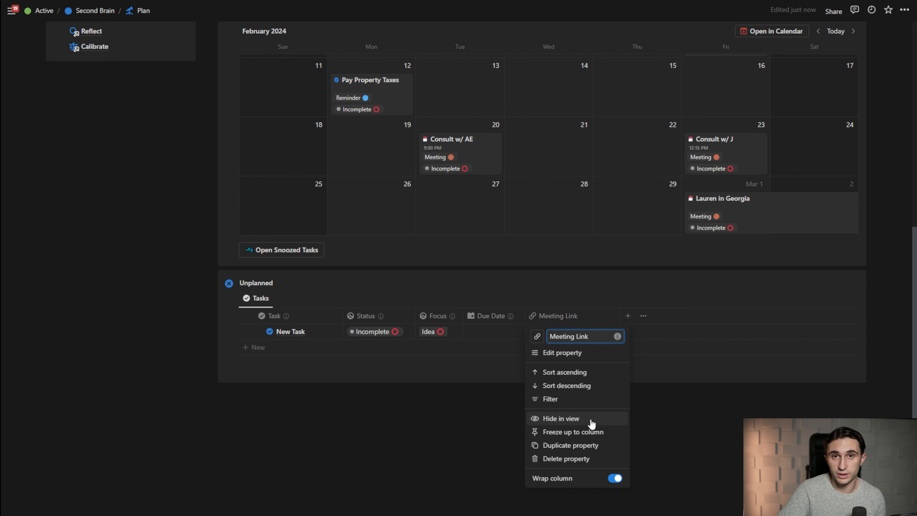
pyautogui.click(591, 420)
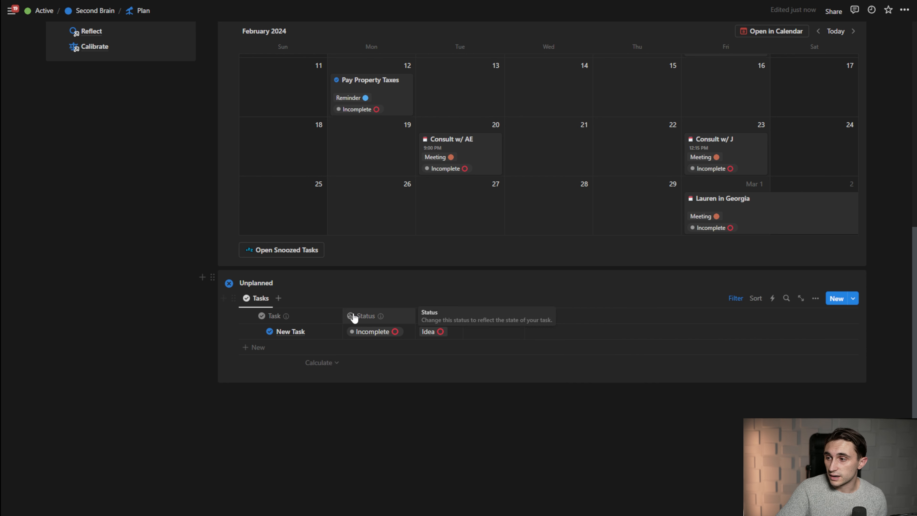
pyautogui.moveTo(342, 317); pyautogui.dragTo(324, 316)
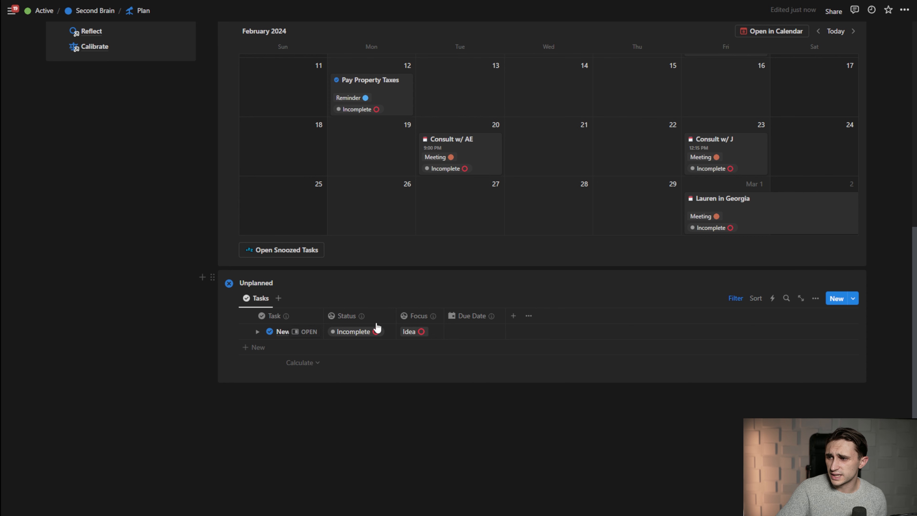
# Review the Status options, Focus options and Due Date picker of the unplanned New Task without changing any values.
pyautogui.click(376, 330)
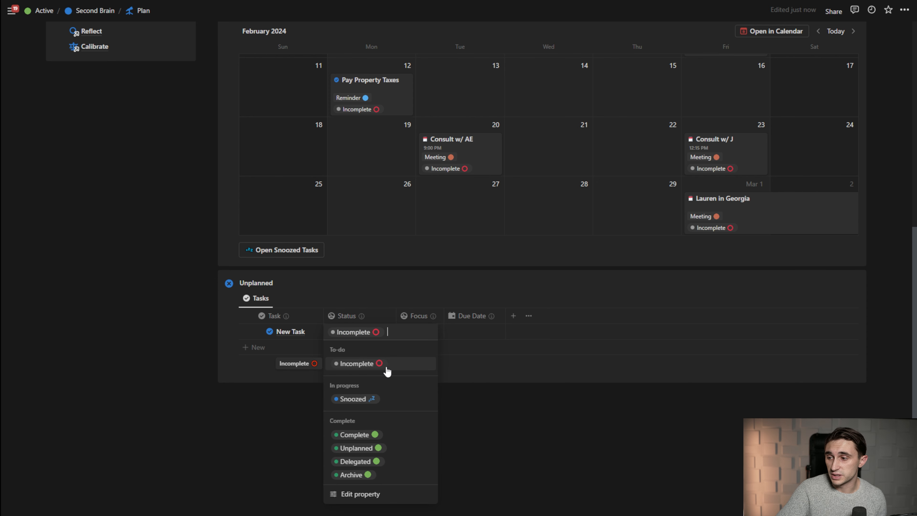
pyautogui.click(518, 404)
pyautogui.click(409, 331)
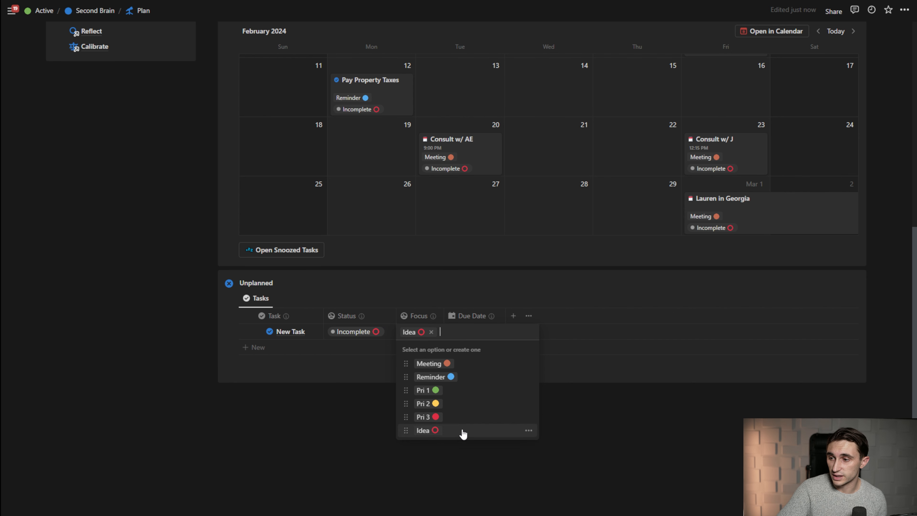
pyautogui.press('Escape')
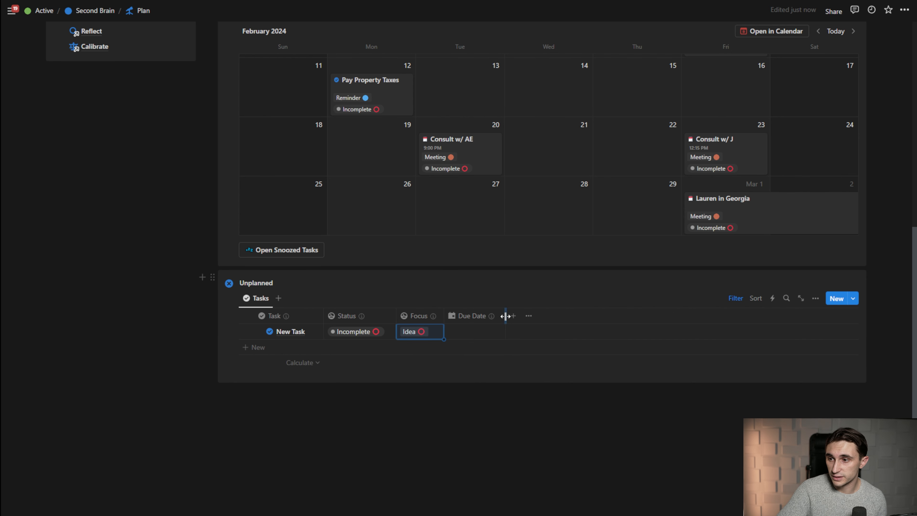
pyautogui.scroll(3, 504, 408)
pyautogui.click(492, 428)
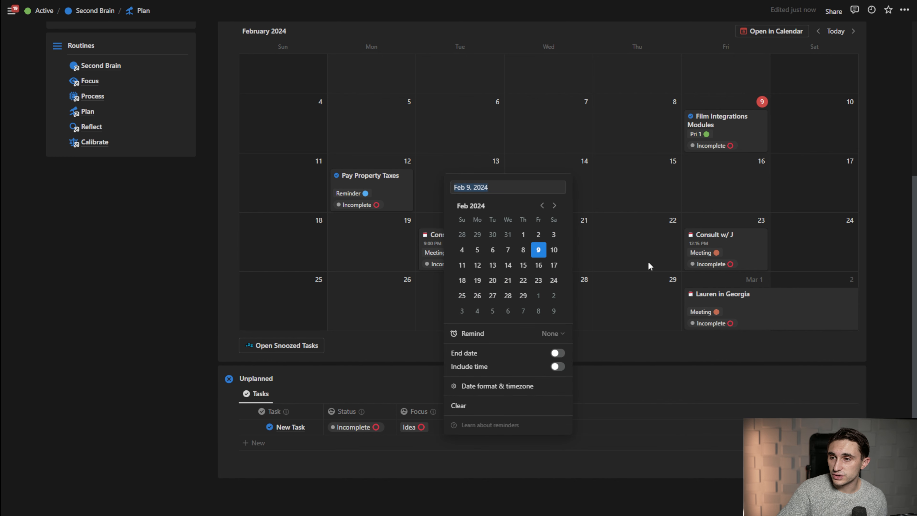
pyautogui.press('Escape')
# Schedule New Task by moving its row from the Unplanned table onto February 21 in the month calendar.
pyautogui.scroll(4, 491, 154)
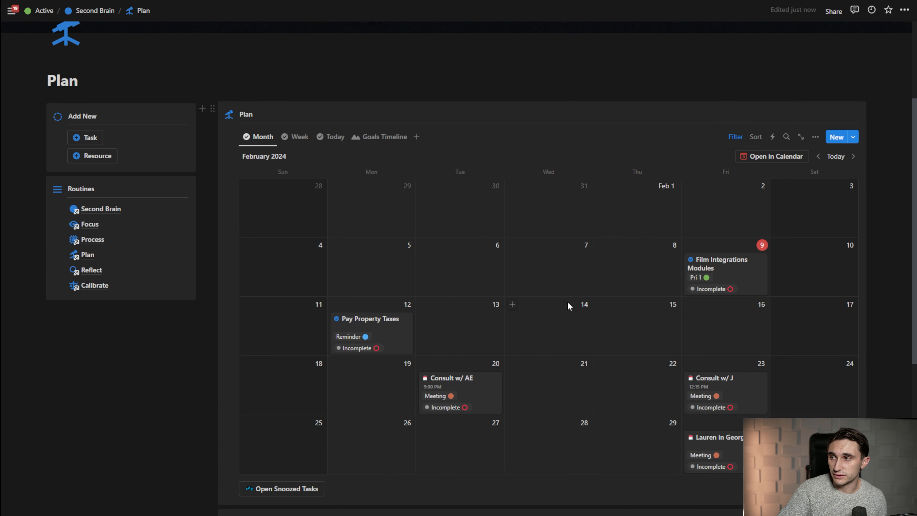
pyautogui.scroll(-4, 549, 325)
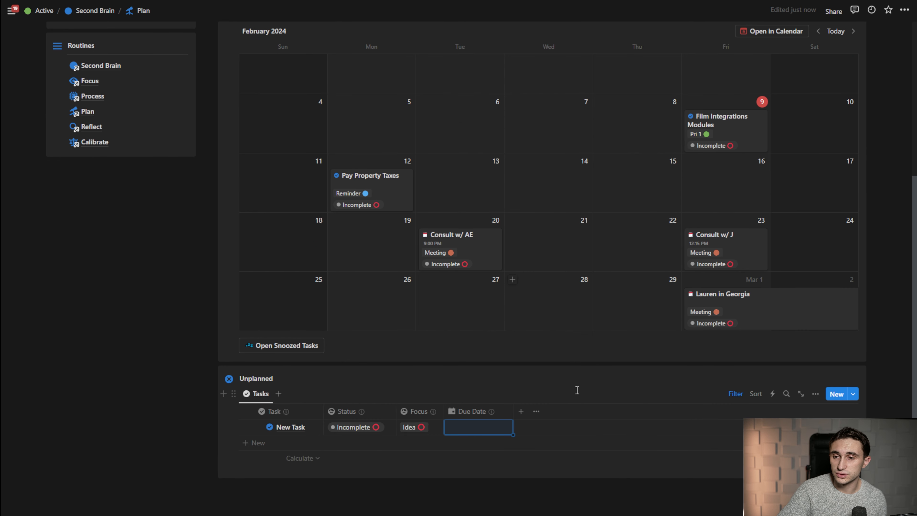
pyautogui.scroll(2, 592, 134)
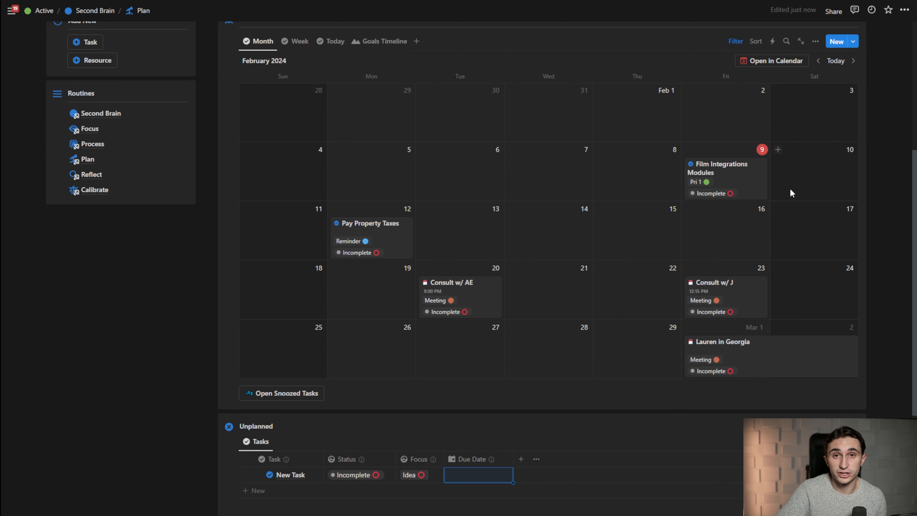
pyautogui.scroll(-3, 604, 233)
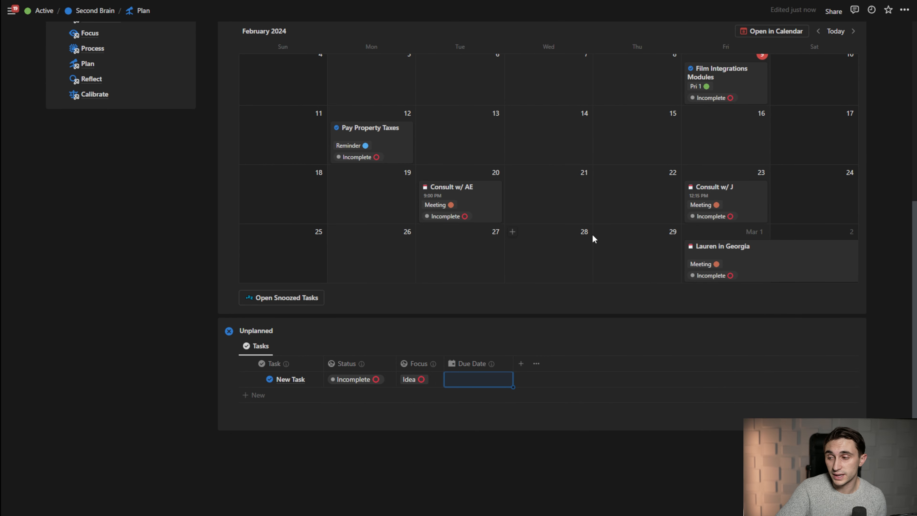
pyautogui.scroll(3, 594, 234)
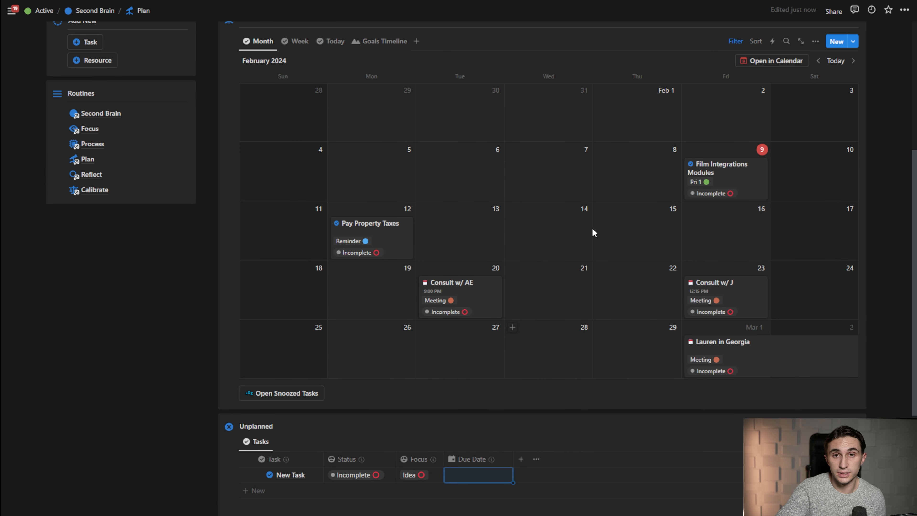
pyautogui.scroll(-3, 491, 187)
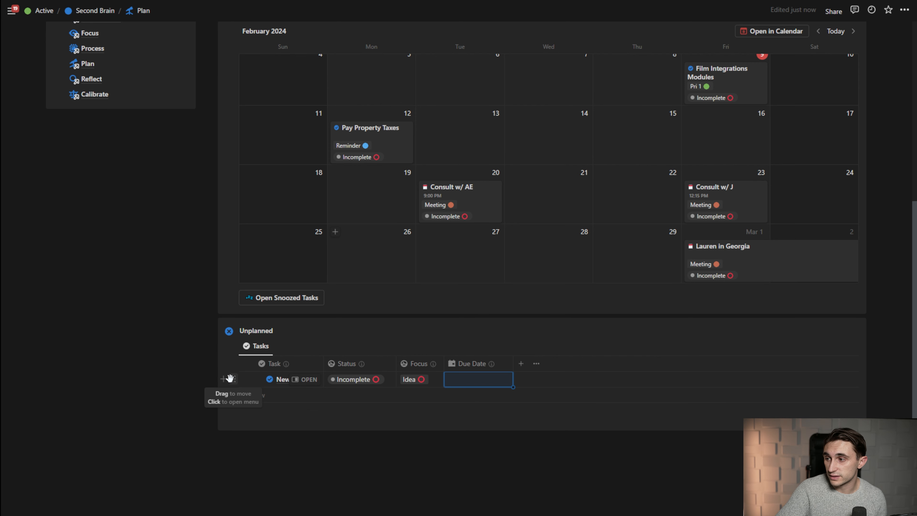
pyautogui.moveTo(231, 378); pyautogui.dragTo(561, 199)
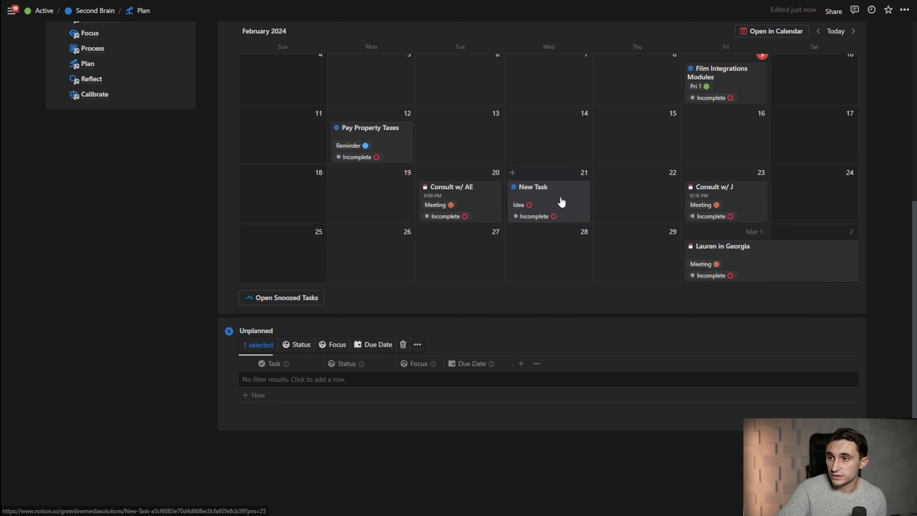
# Open the February 21 New Task from the calendar and review its Status options, leaving the status as it is.
pyautogui.click(570, 211)
pyautogui.click(440, 261)
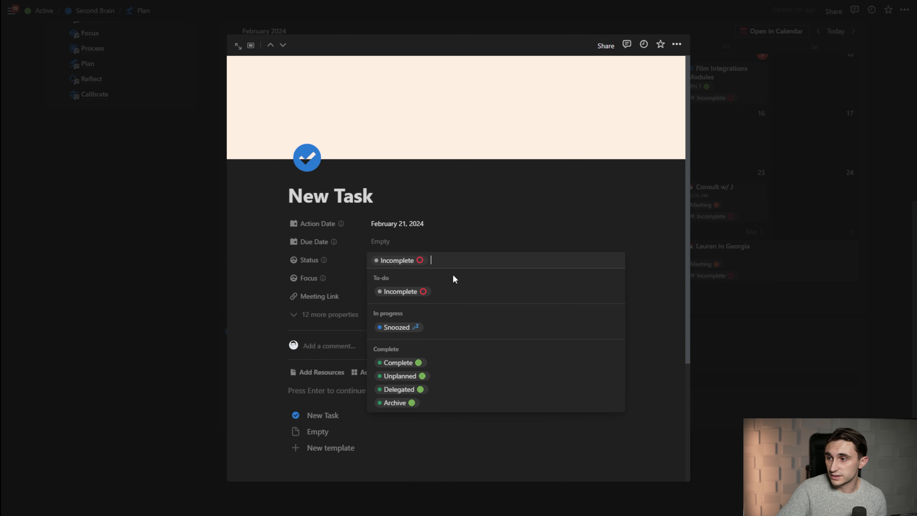
pyautogui.click(444, 293)
pyautogui.click(423, 268)
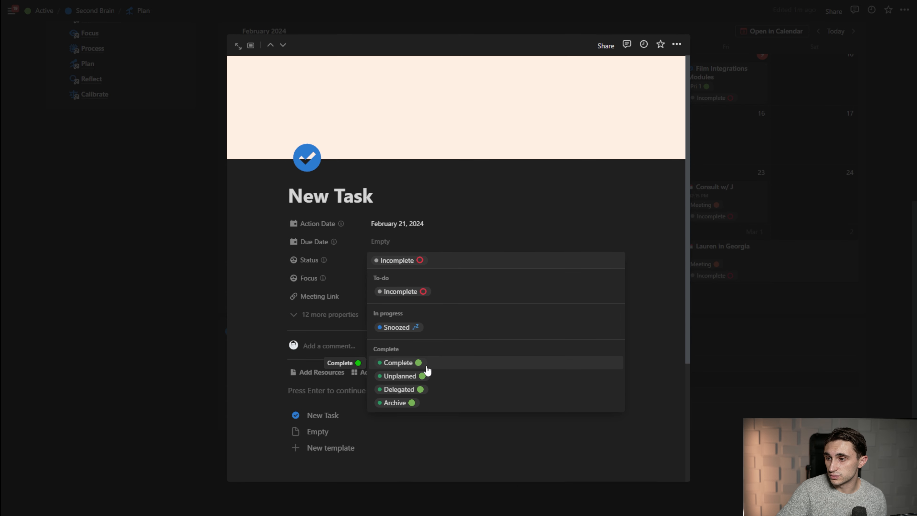
pyautogui.click(467, 249)
# Set the February 21 New Task's Focus to Pri 1 and close the task page.
pyautogui.click(416, 279)
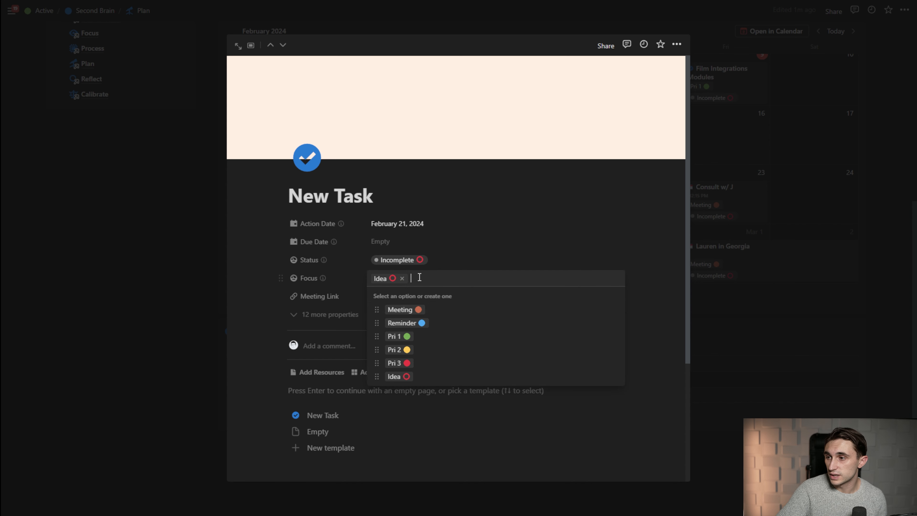
pyautogui.click(417, 335)
pyautogui.click(742, 271)
pyautogui.scroll(2, 743, 271)
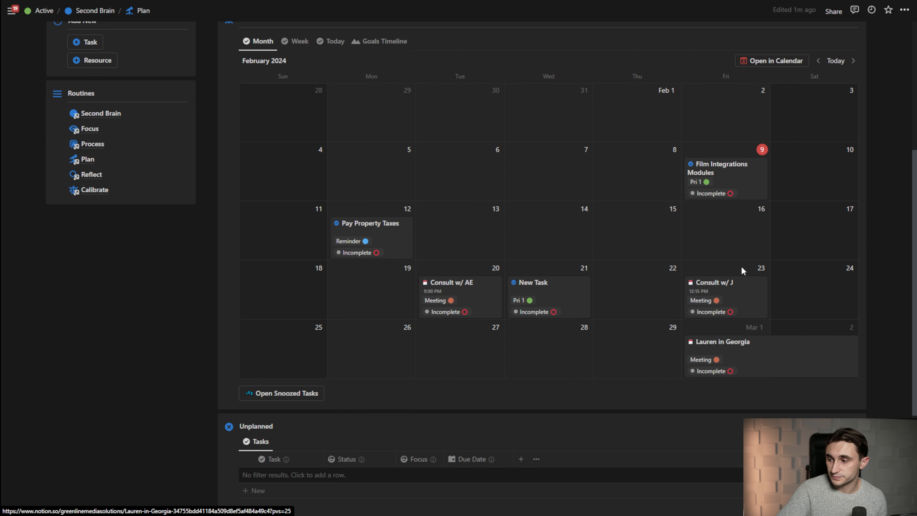
# Set the February 21 New Task's Focus to Pri 2 and return to the calendar.
pyautogui.click(534, 282)
pyautogui.click(397, 278)
pyautogui.click(433, 351)
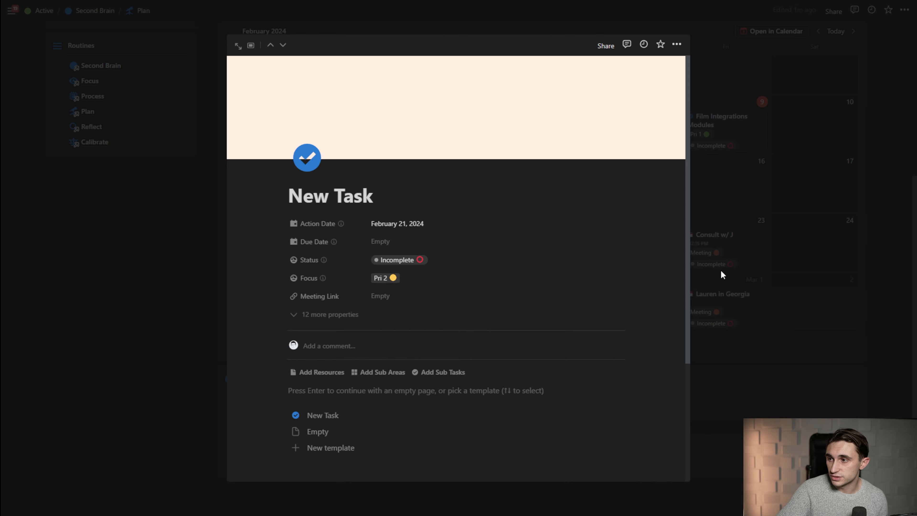
pyautogui.click(722, 275)
# Reopen the February 21 New Task to look over its title and close it unchanged.
pyautogui.click(549, 254)
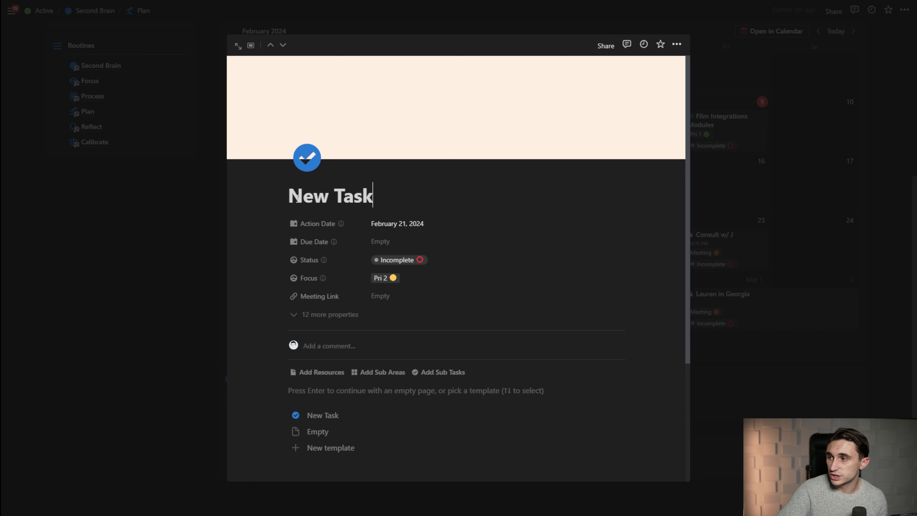
pyautogui.moveTo(288, 196); pyautogui.dragTo(425, 200)
pyautogui.click(727, 224)
# Create another task from the Add New section of the Plan page.
pyautogui.scroll(-4, 505, 318)
pyautogui.scroll(6, 387, 319)
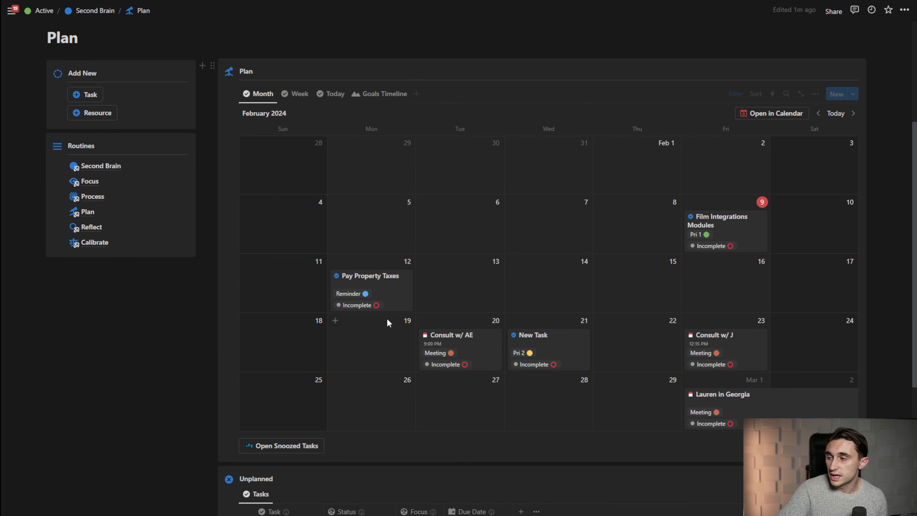
pyautogui.scroll(-1, 380, 296)
pyautogui.click(86, 48)
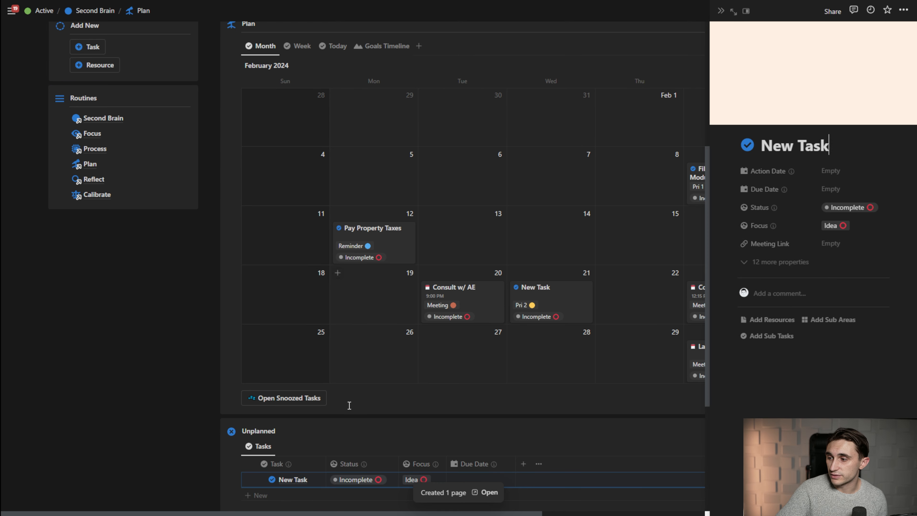
# Set the new task's Action Date to February 10, 2024 and change it to February 9, 2024.
pyautogui.click(839, 172)
pyautogui.click(892, 255)
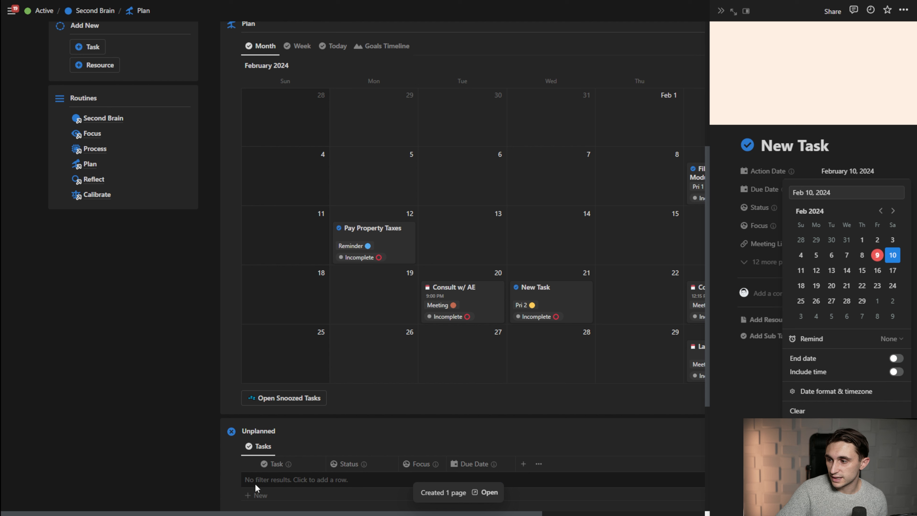
pyautogui.click(877, 255)
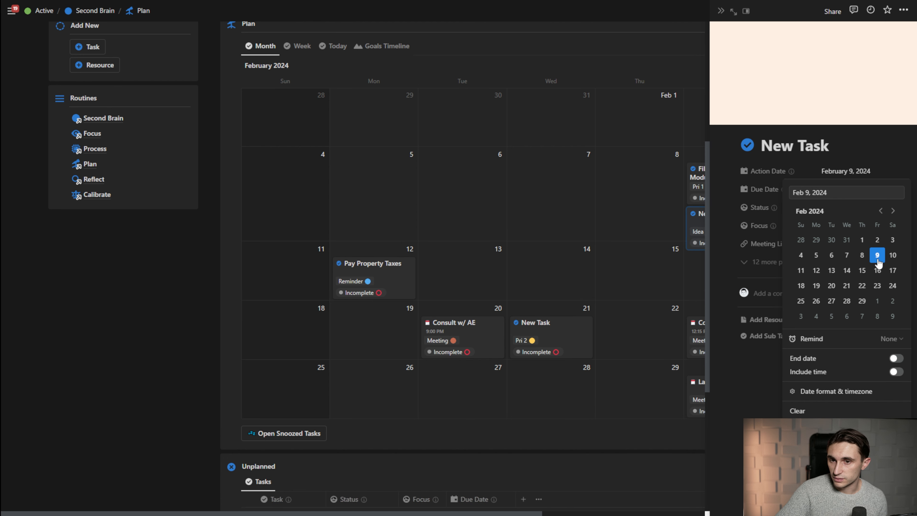
# Clear the Action Date of the newly created task in its side preview.
pyautogui.click(867, 164)
pyautogui.click(855, 173)
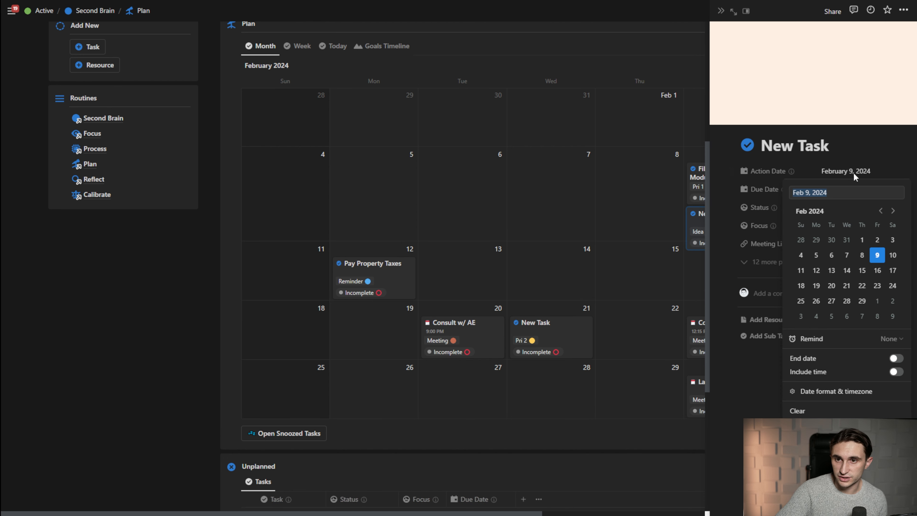
pyautogui.press('BackSpace')
pyautogui.click(808, 411)
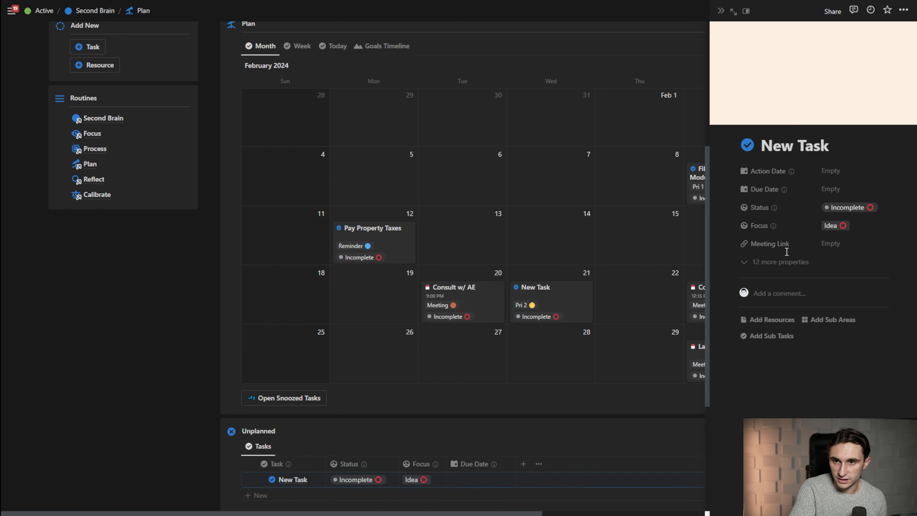
# Check the Unplanned table for the newly created task and close its side preview.
pyautogui.scroll(-3, 488, 380)
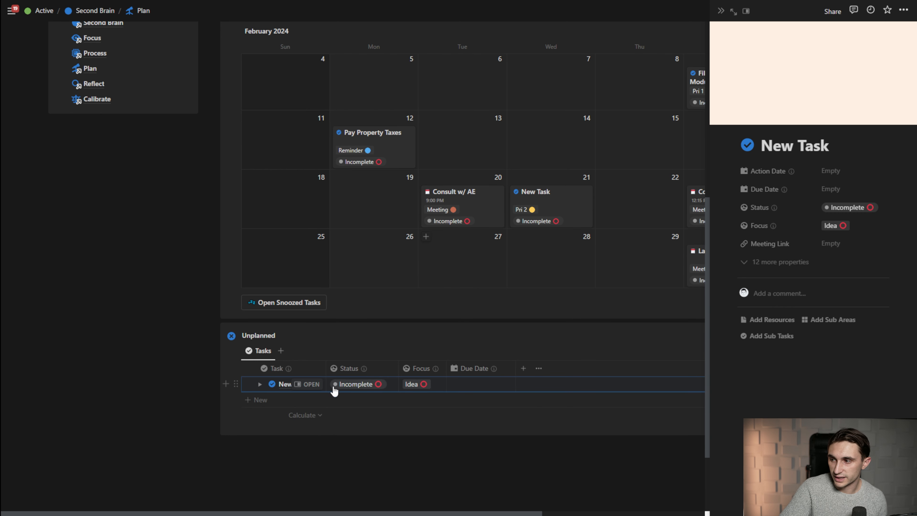
pyautogui.scroll(5, 355, 374)
pyautogui.click(720, 11)
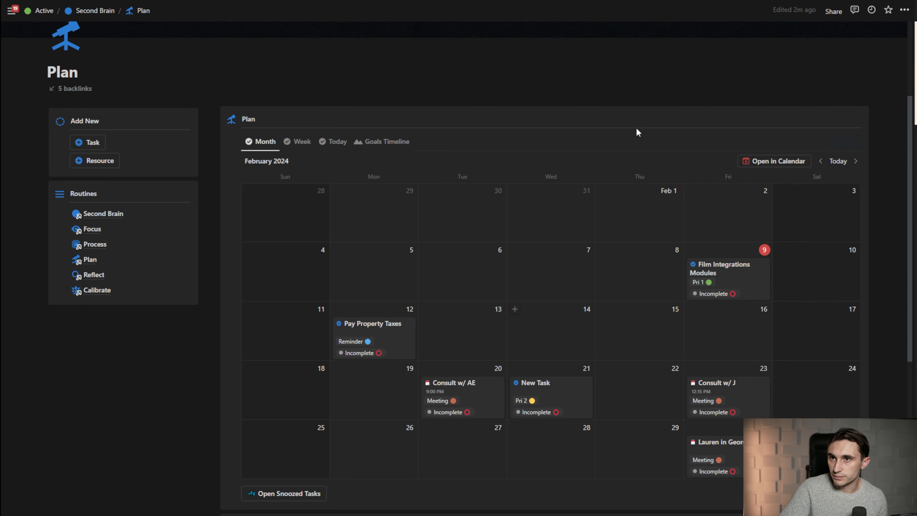
# Show the Action Date property in the Unplanned callout's Tasks table.
pyautogui.scroll(-4, 636, 133)
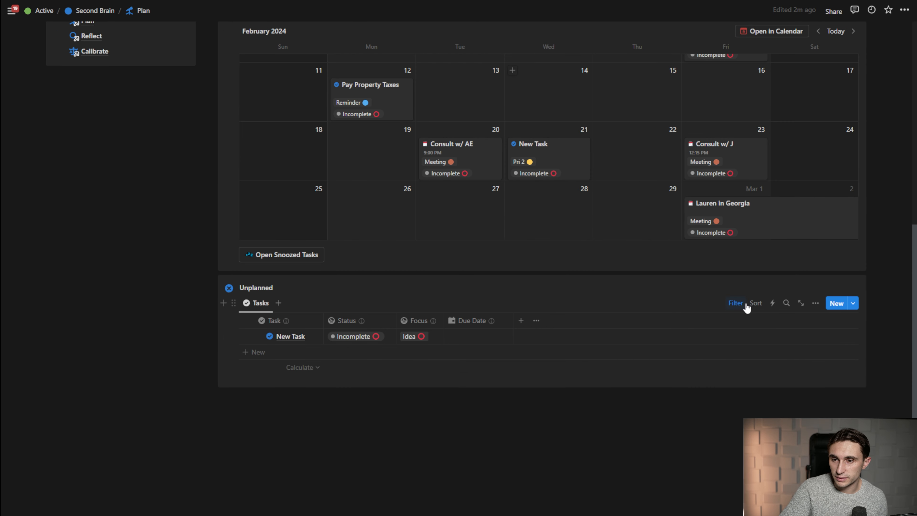
pyautogui.click(815, 303)
pyautogui.click(815, 379)
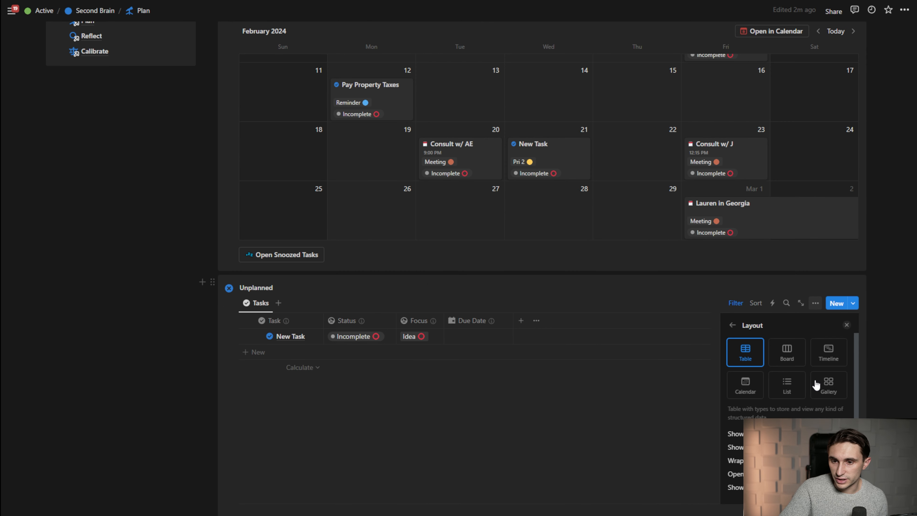
pyautogui.click(733, 327)
pyautogui.click(794, 399)
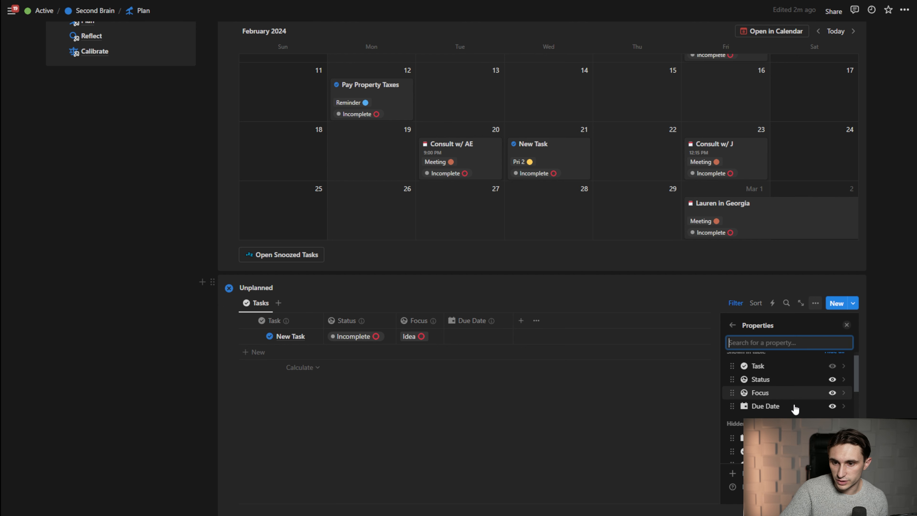
pyautogui.scroll(-3, 824, 369)
pyautogui.click(832, 353)
# Schedule the New Task from the Unplanned table by moving its row onto February 16 in the Month calendar, and clear the row selection.
pyautogui.click(546, 338)
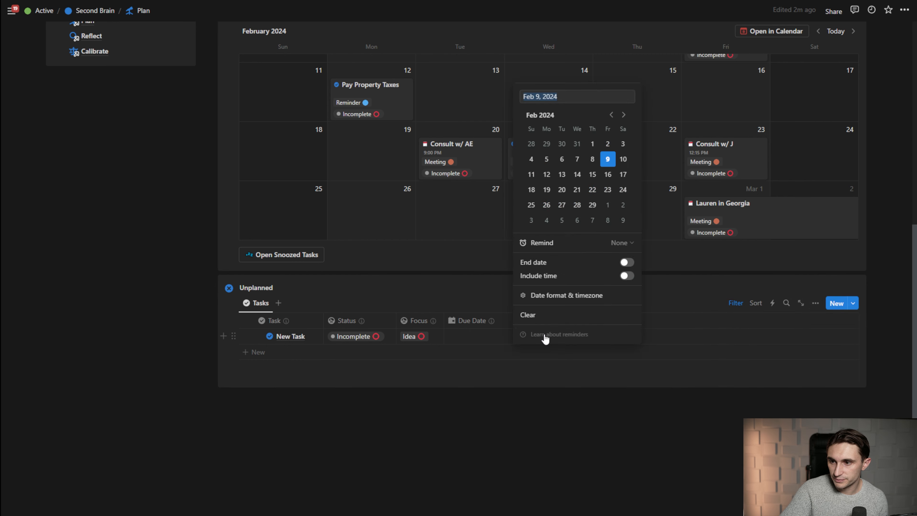
pyautogui.click(532, 418)
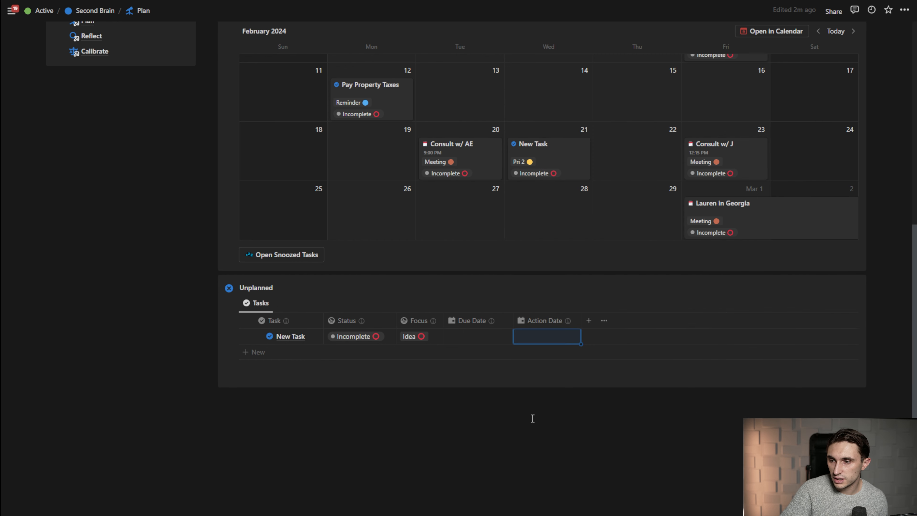
pyautogui.scroll(3, 532, 417)
pyautogui.scroll(-2, 532, 418)
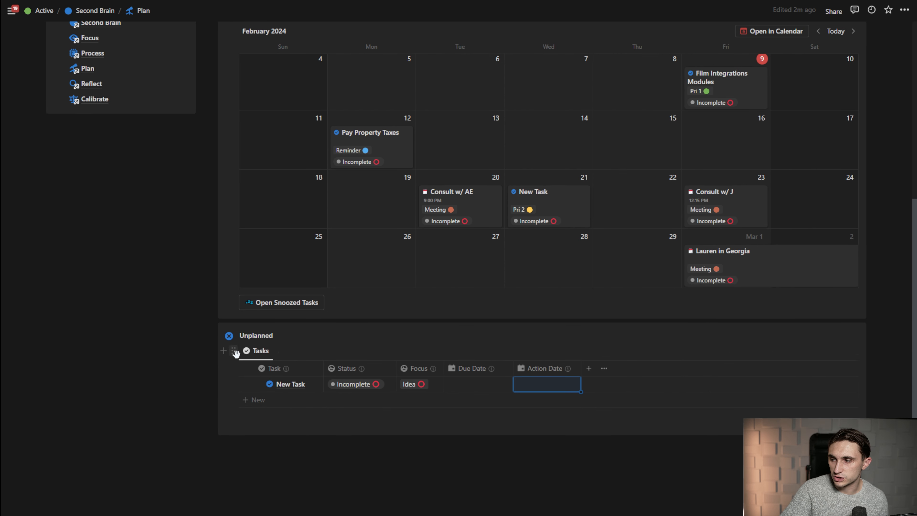
pyautogui.moveTo(233, 383); pyautogui.dragTo(720, 238)
pyautogui.scroll(3, 604, 162)
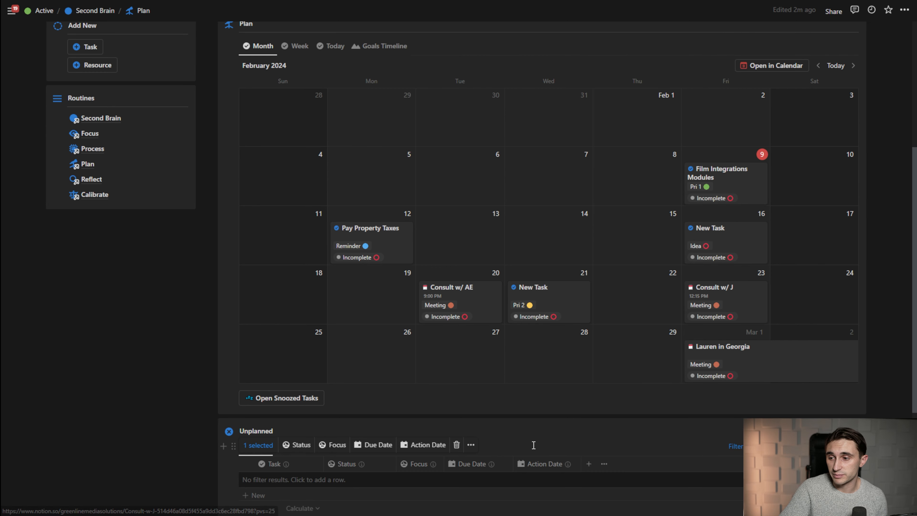
pyautogui.scroll(2, 455, 432)
pyautogui.scroll(-2, 447, 432)
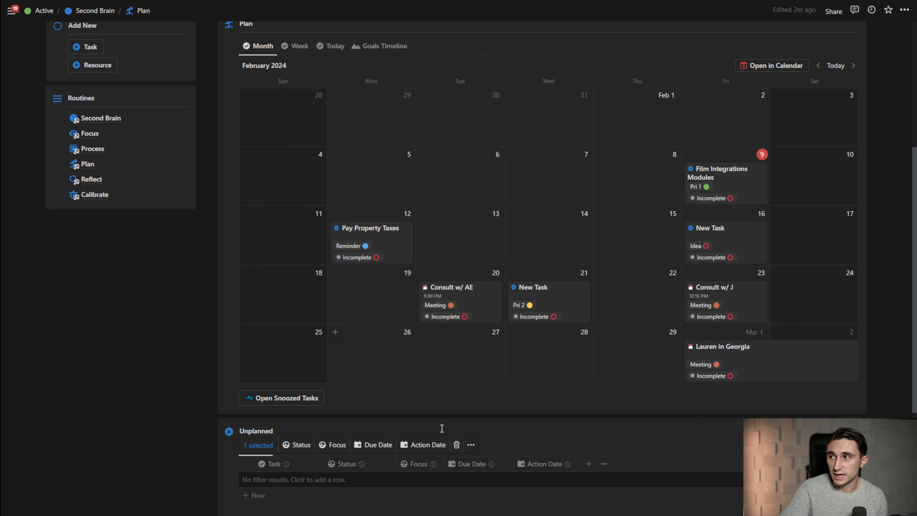
pyautogui.click(269, 434)
# Review the Month calendar and Unplanned table, and delete the New Task scheduled on February 16.
pyautogui.scroll(4, 382, 428)
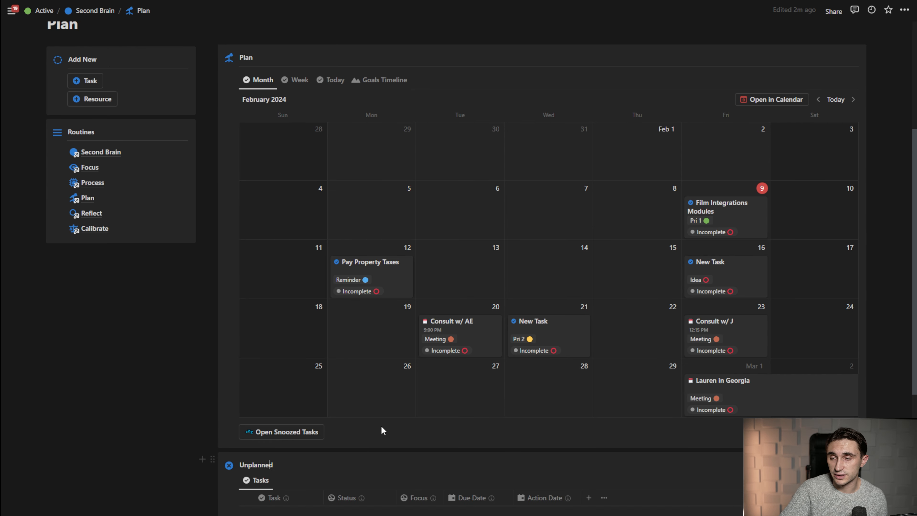
pyautogui.scroll(-1, 634, 336)
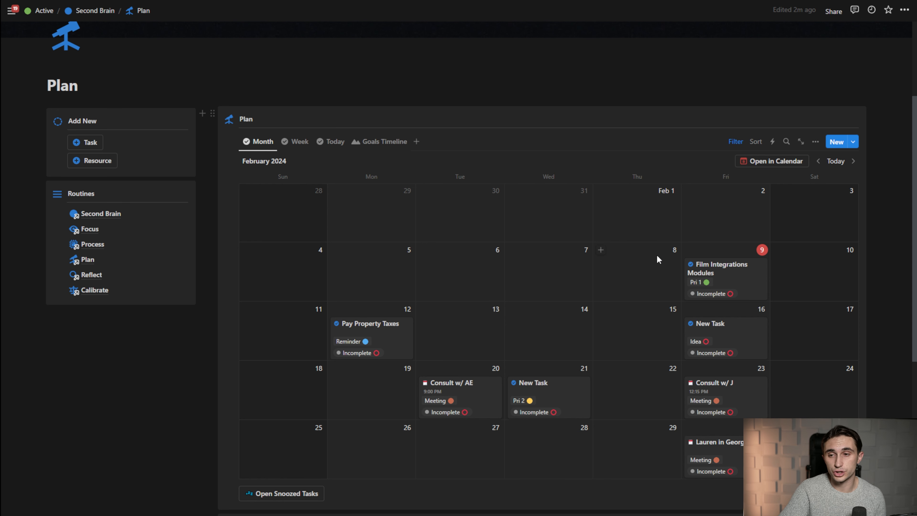
pyautogui.scroll(-3, 430, 425)
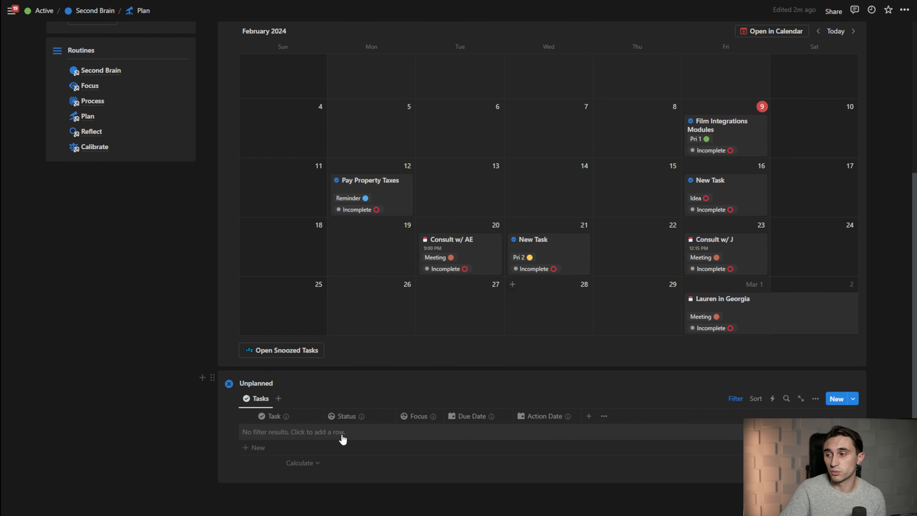
pyautogui.scroll(3, 323, 442)
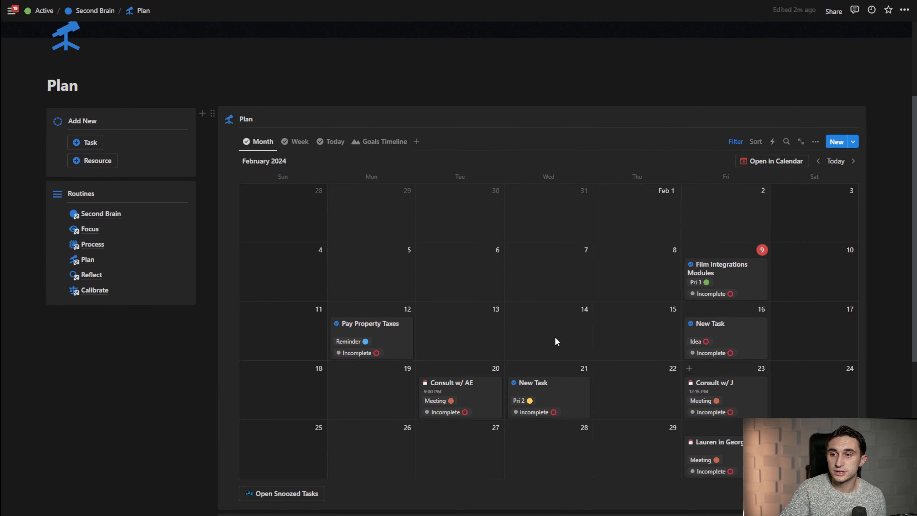
pyautogui.rightClick(753, 335)
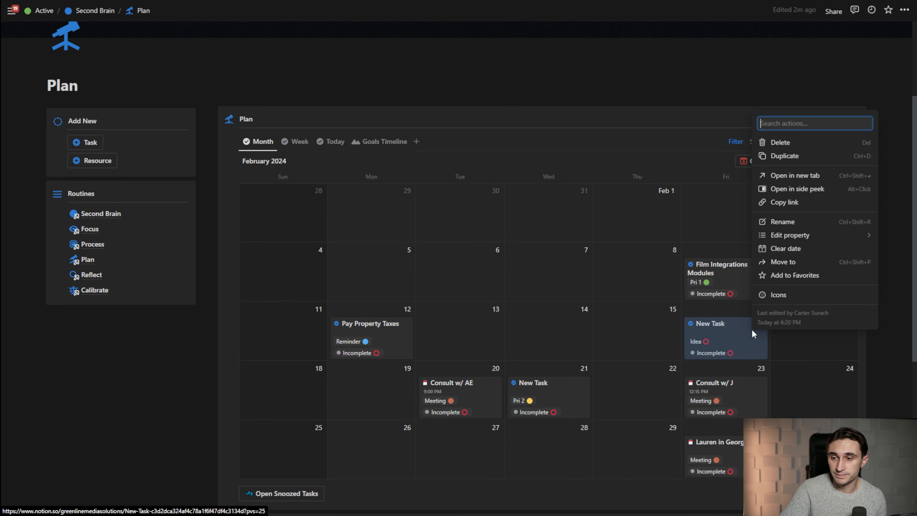
pyautogui.click(799, 146)
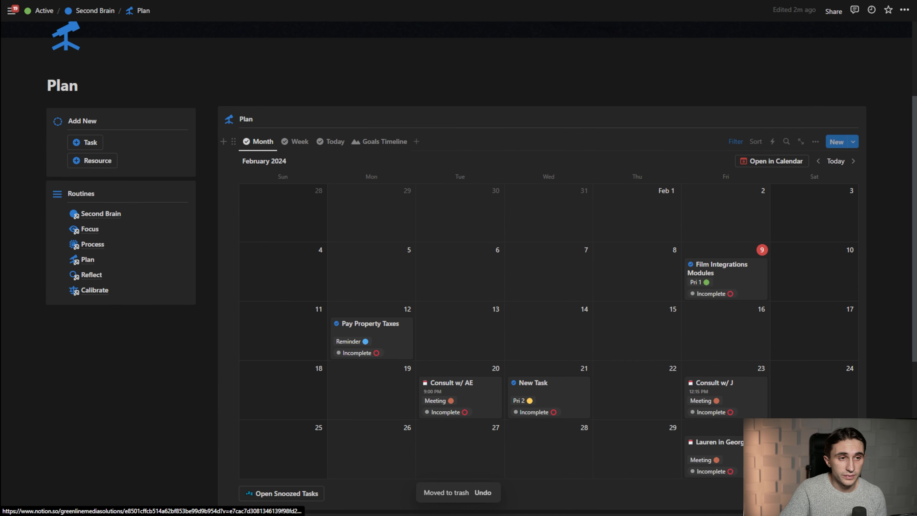